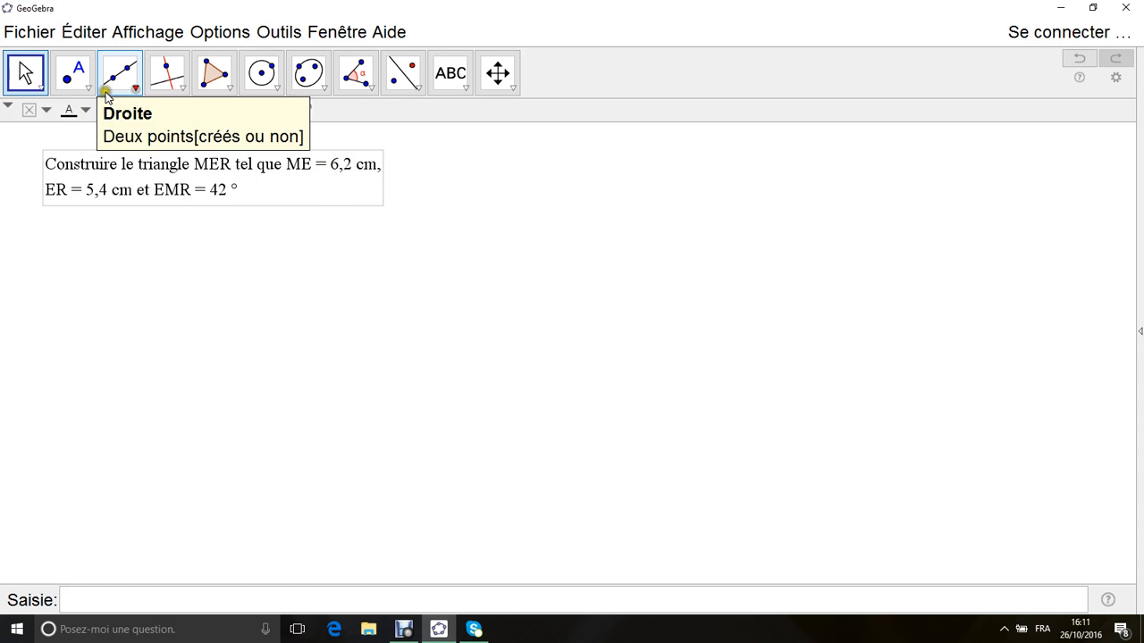
# Create a free point near the middle of the drawing area and rename it M.
pyautogui.click(74, 76)
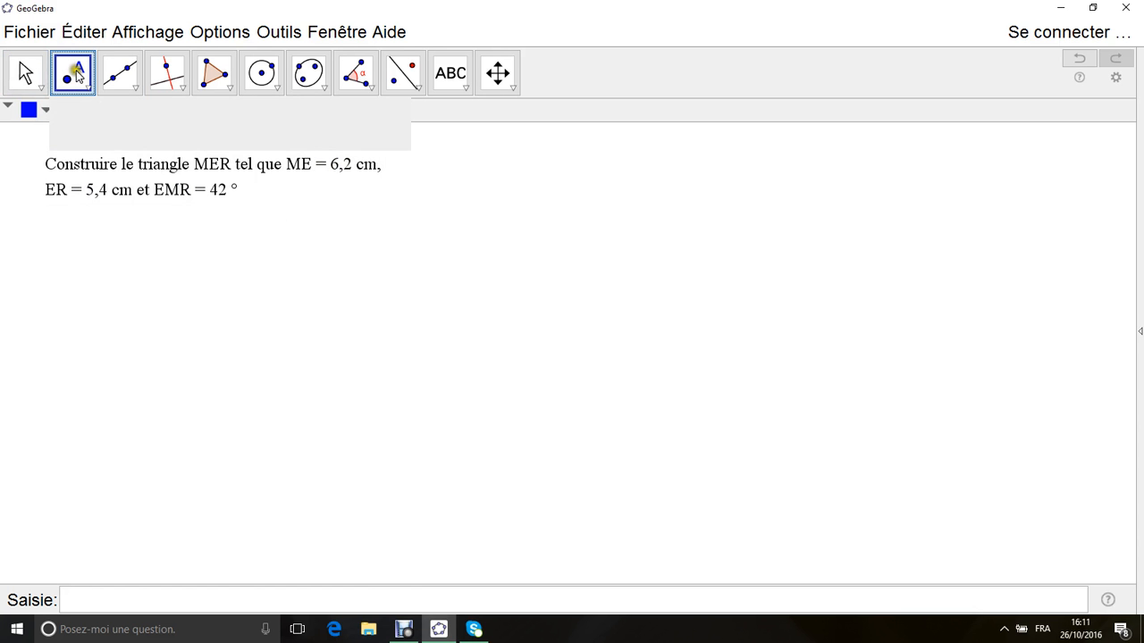
pyautogui.click(329, 343)
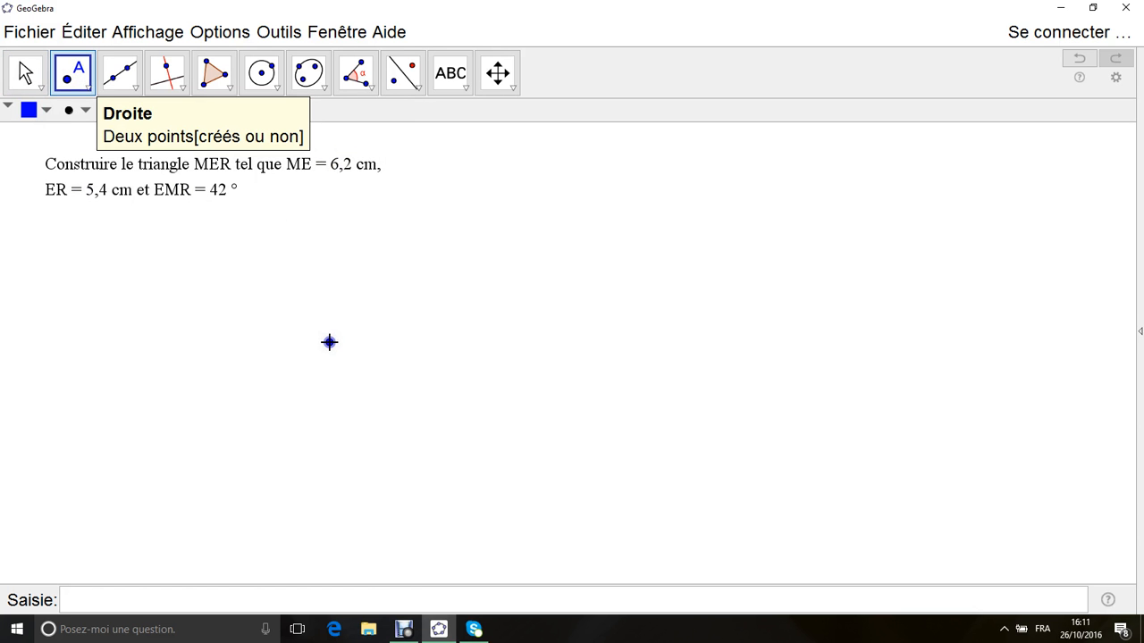
pyautogui.rightClick(329, 342)
pyautogui.click(386, 466)
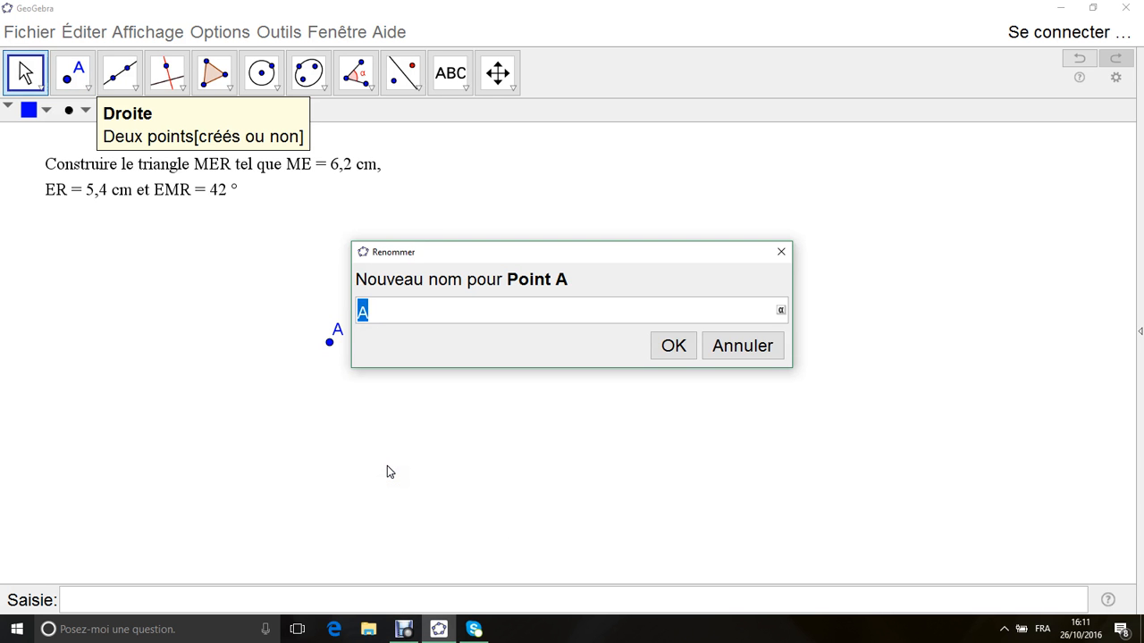
pyautogui.write('M')
pyautogui.press('Return')
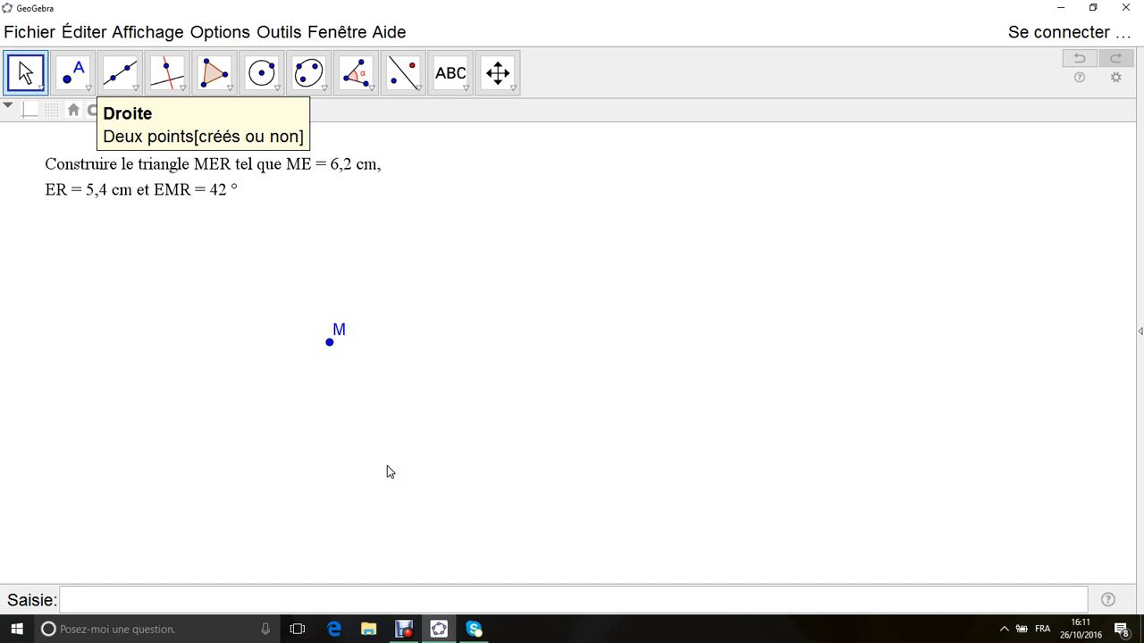
# Change point M's style to a cross and move its label below and to the left of the point.
pyautogui.click(329, 343)
pyautogui.click(85, 110)
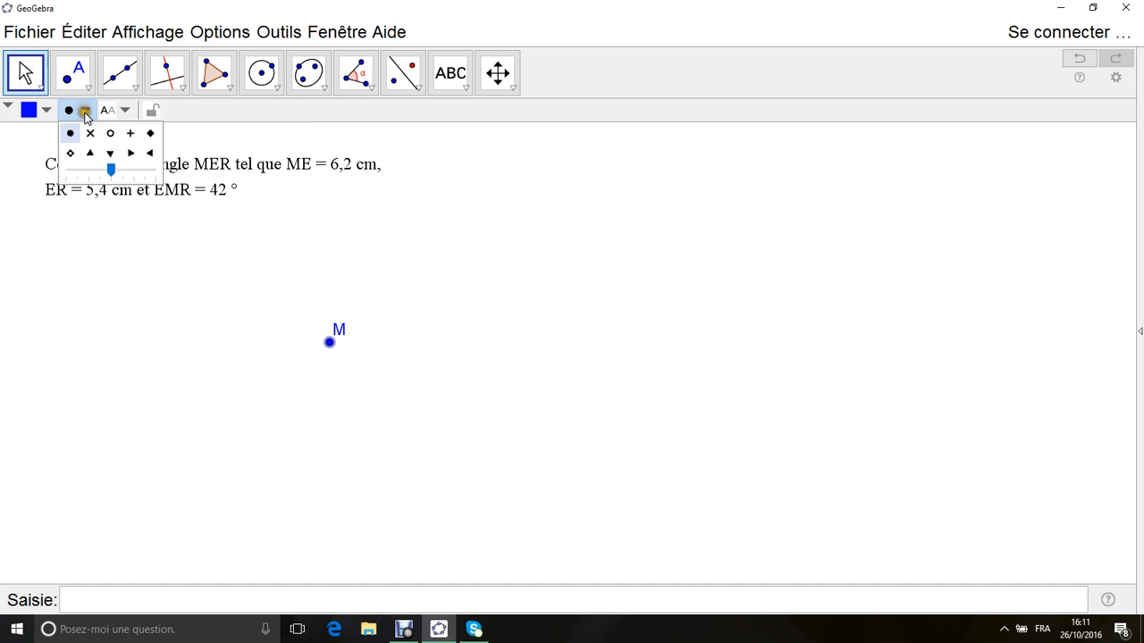
pyautogui.click(92, 136)
pyautogui.click(411, 6)
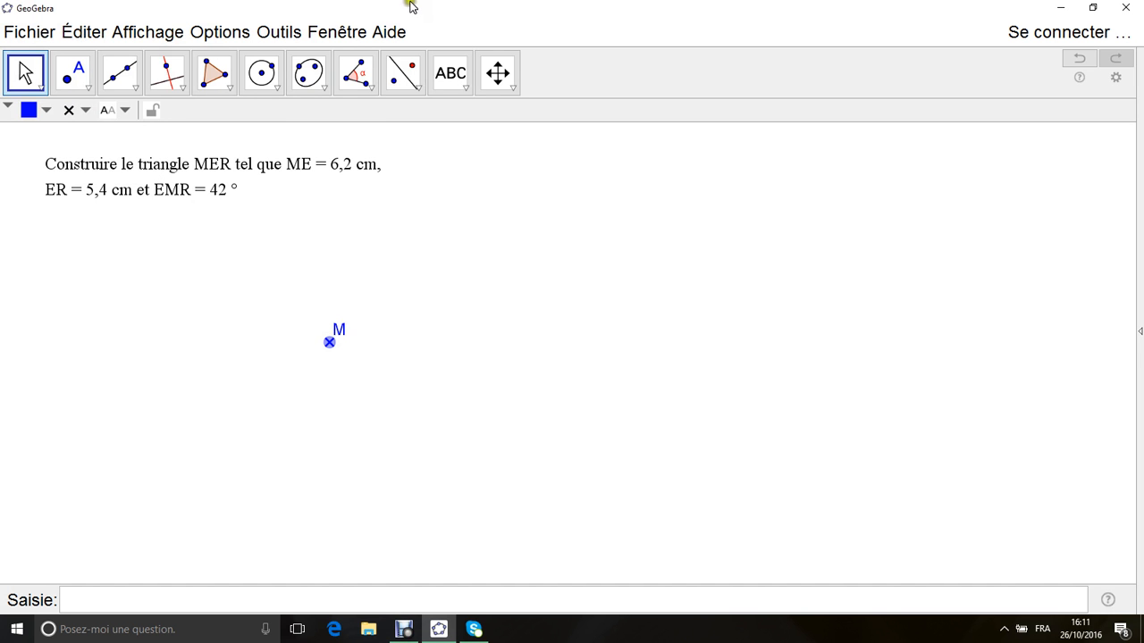
pyautogui.moveTo(337, 325); pyautogui.dragTo(310, 358)
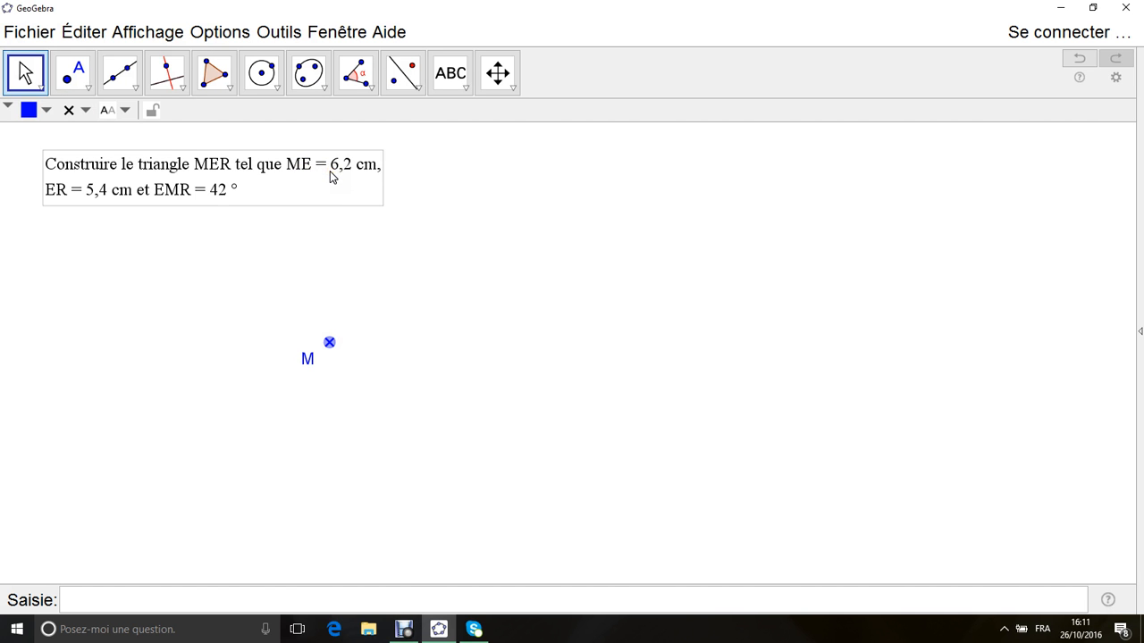
# Draw a segment of given length 6.2 starting from point M.
pyautogui.click(136, 89)
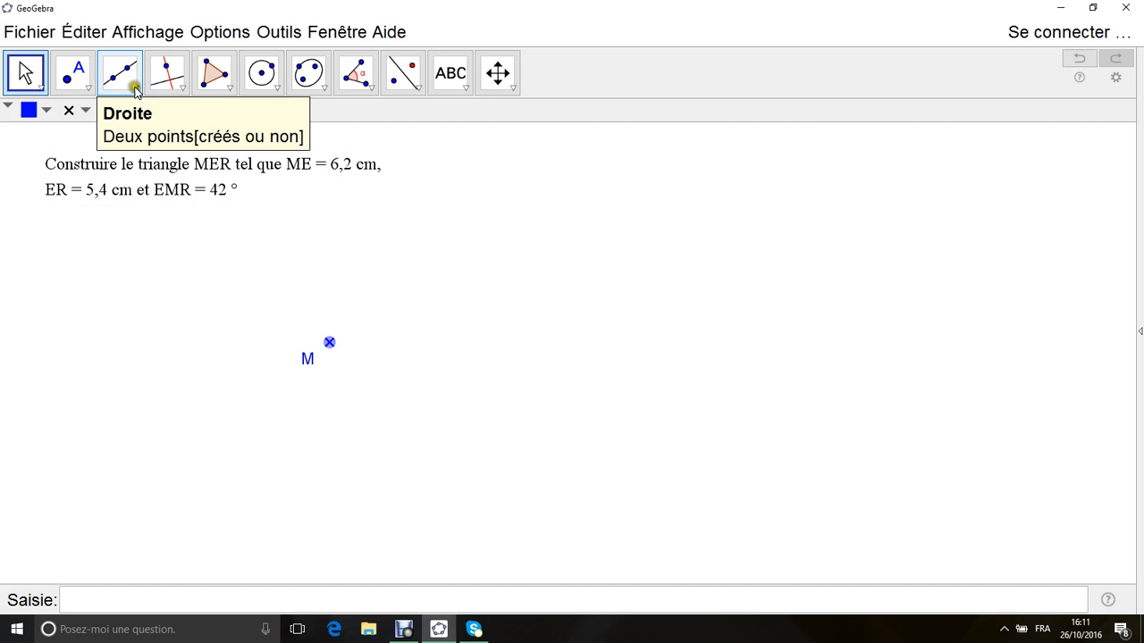
pyautogui.click(135, 88)
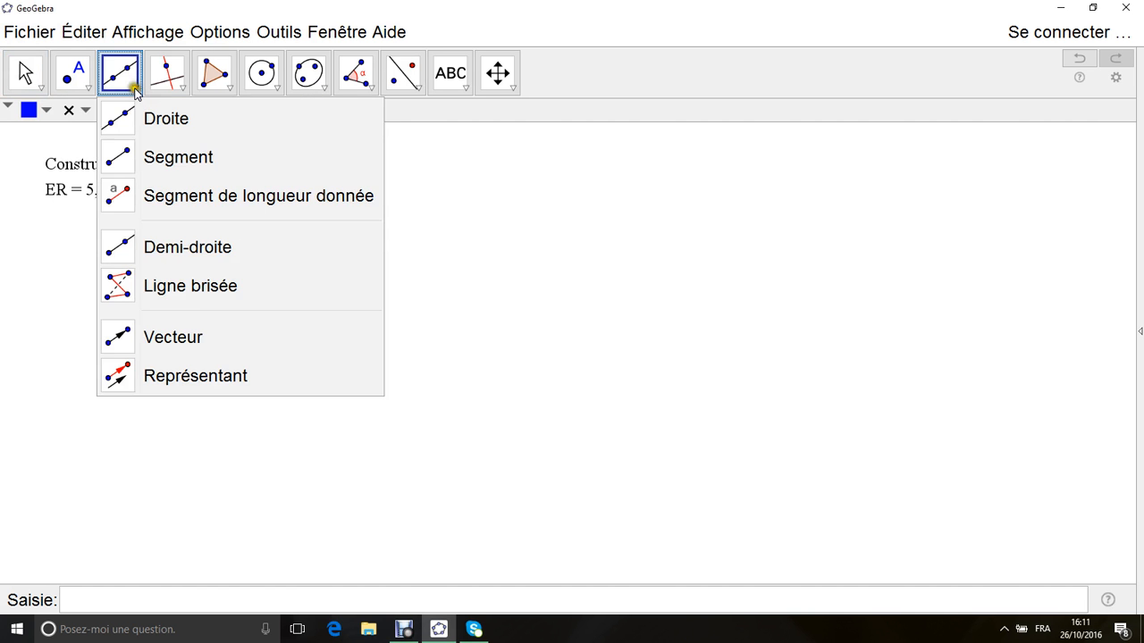
pyautogui.click(178, 211)
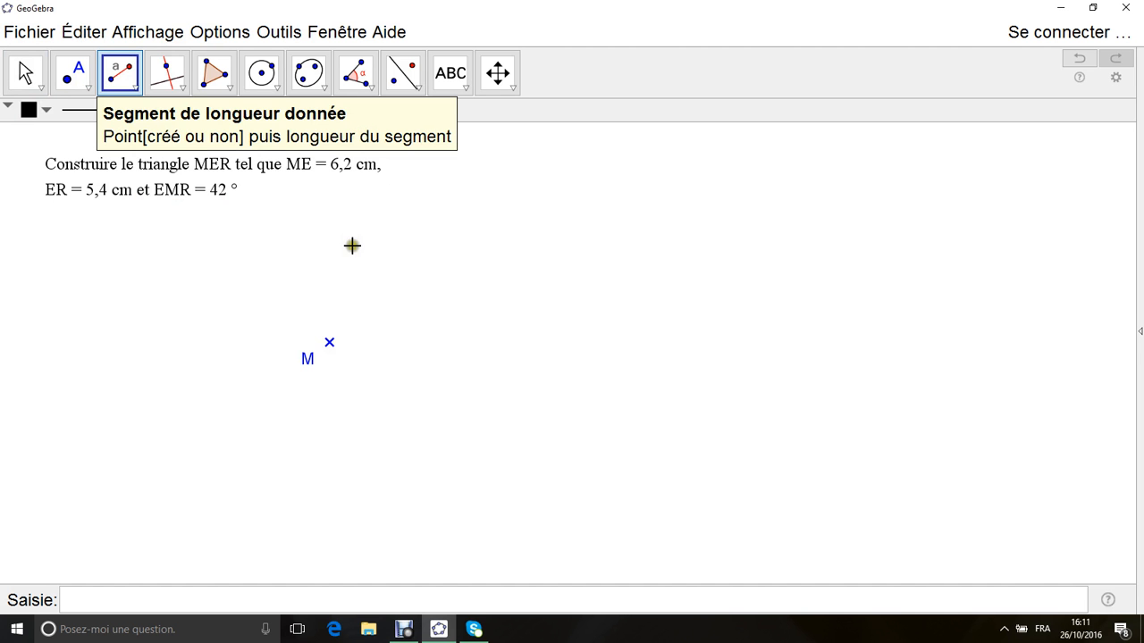
pyautogui.click(329, 341)
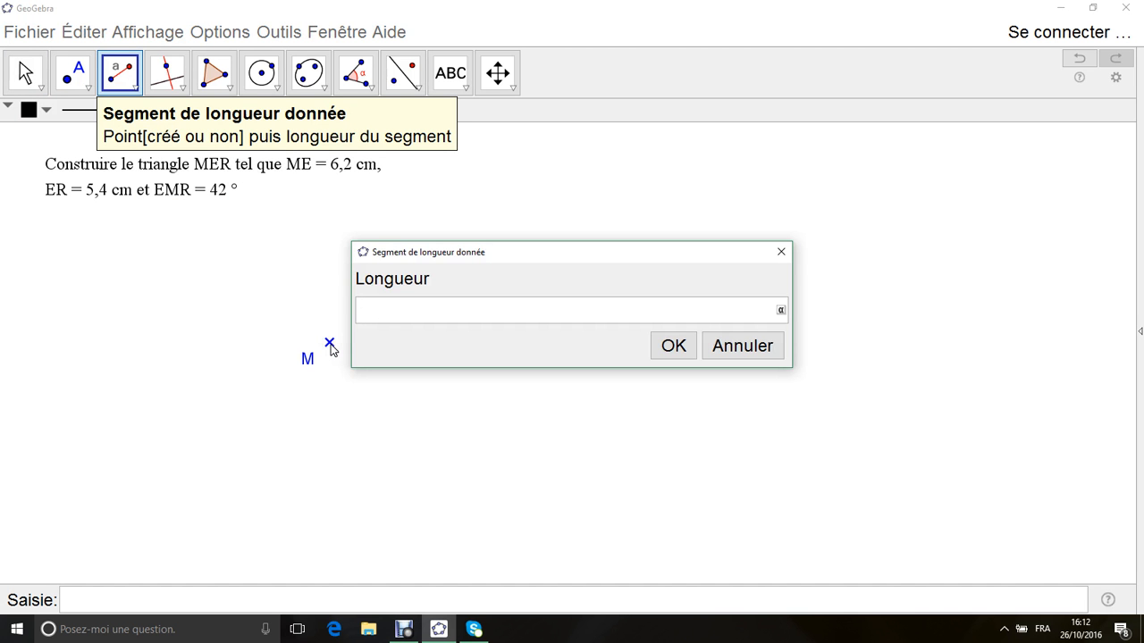
pyautogui.write('6.2')
pyautogui.click(676, 346)
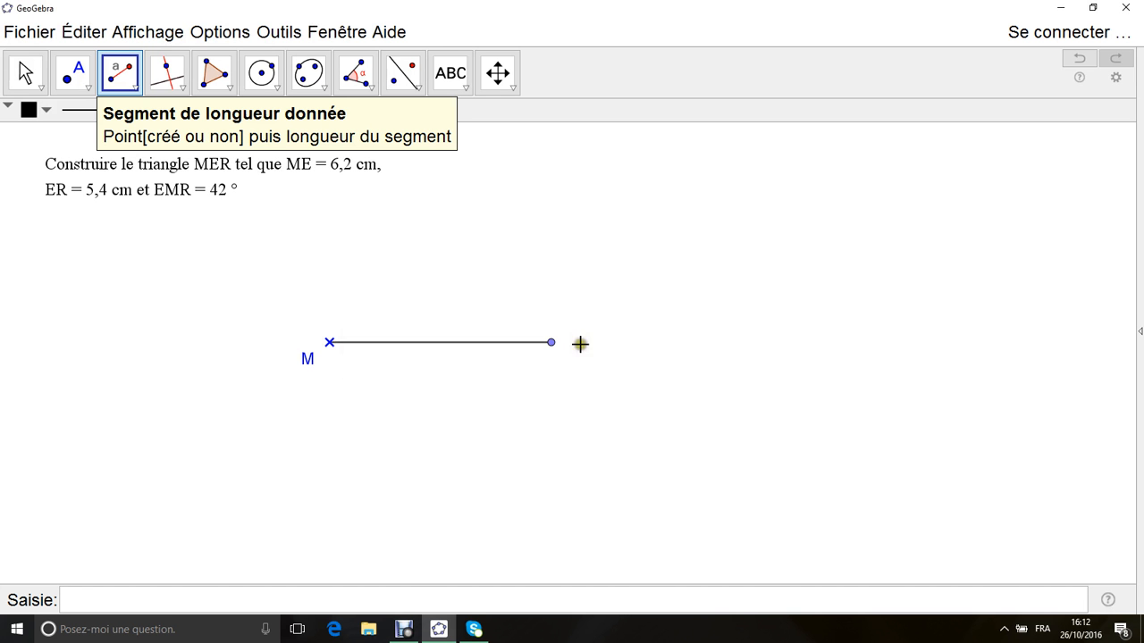
# Rename the segment's other endpoint as E.
pyautogui.click(551, 344)
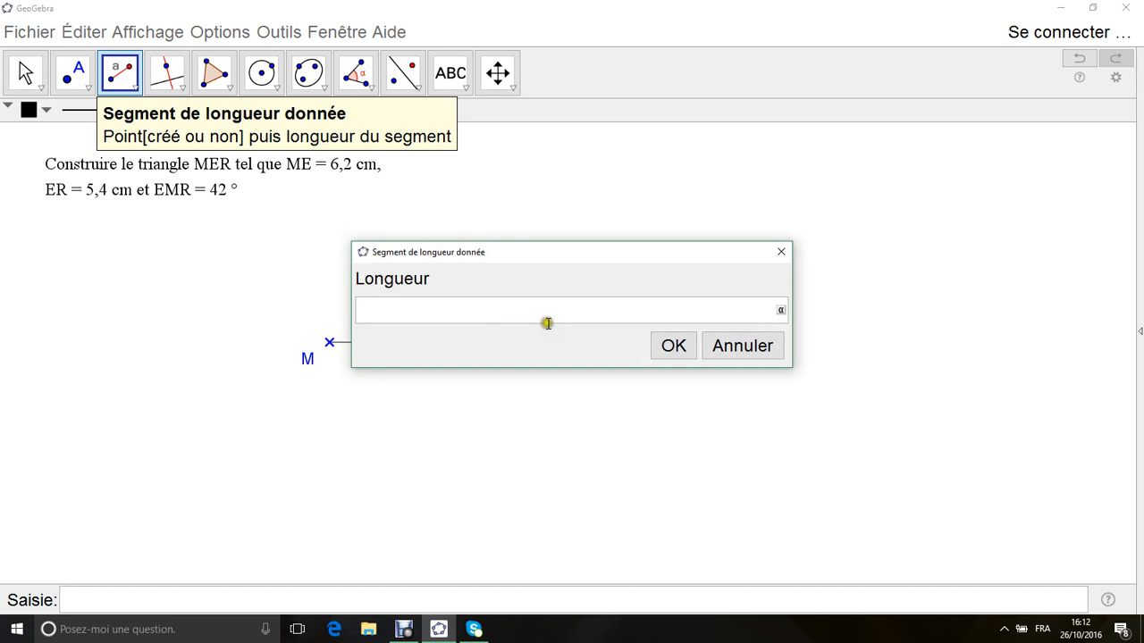
pyautogui.click(712, 353)
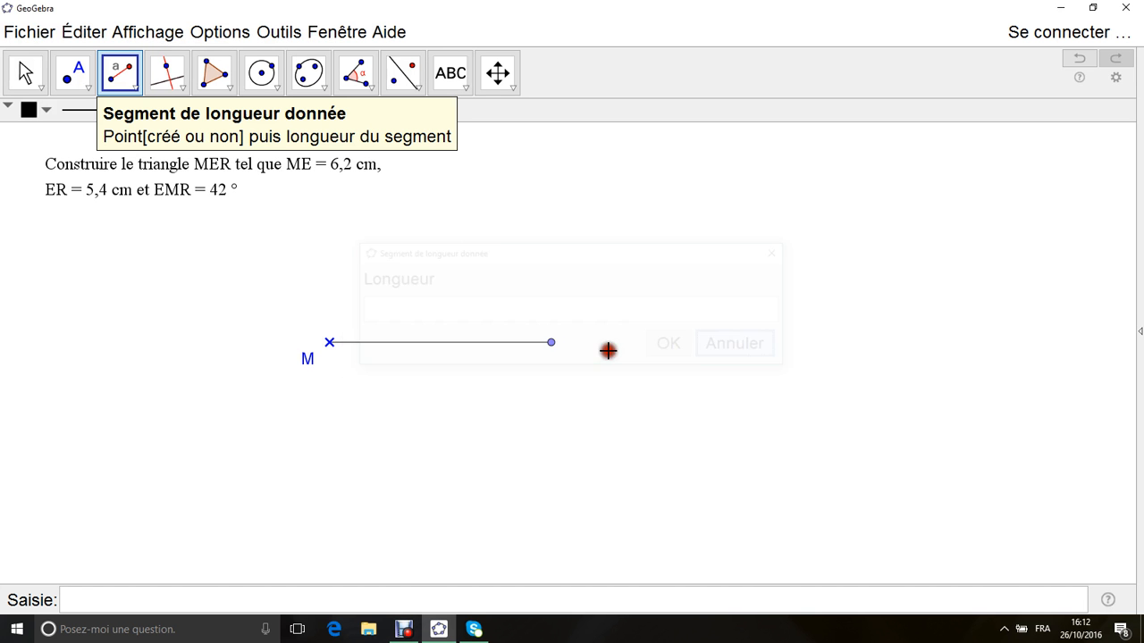
pyautogui.rightClick(552, 344)
pyautogui.click(615, 490)
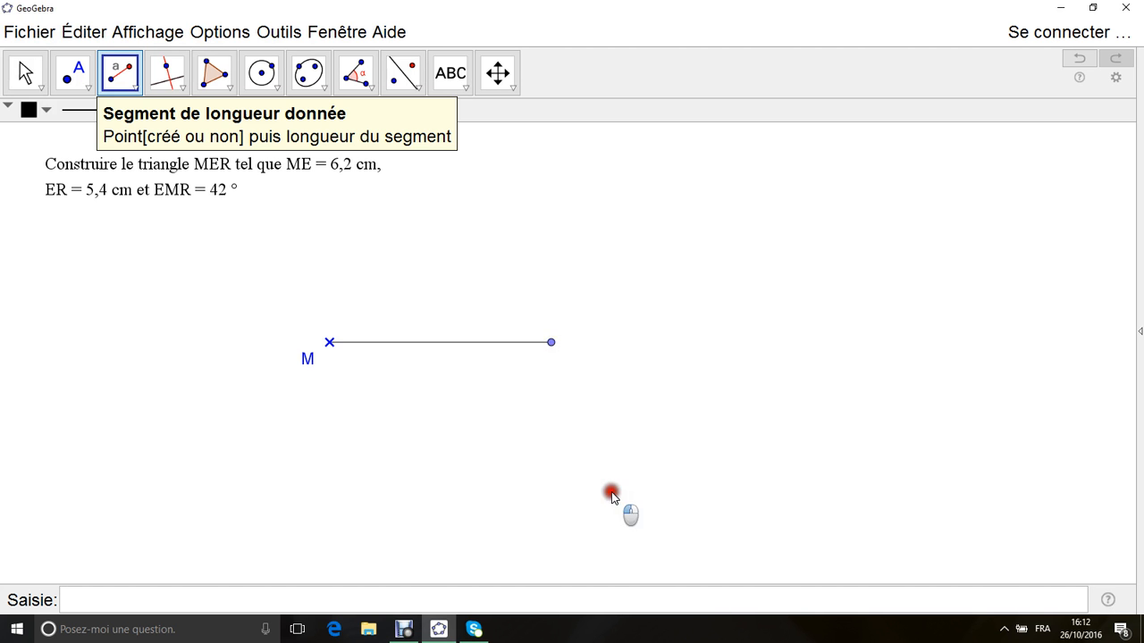
pyautogui.write('E')
pyautogui.press('Return')
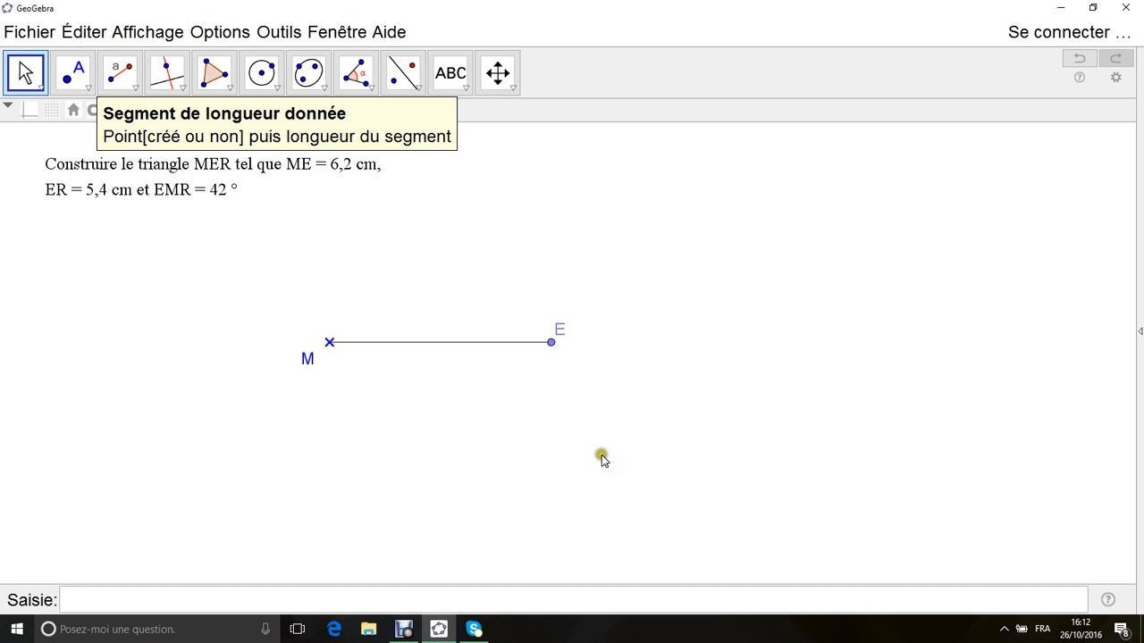
# Change point E's style to a cross and move its label below and to the right of the point.
pyautogui.click(551, 343)
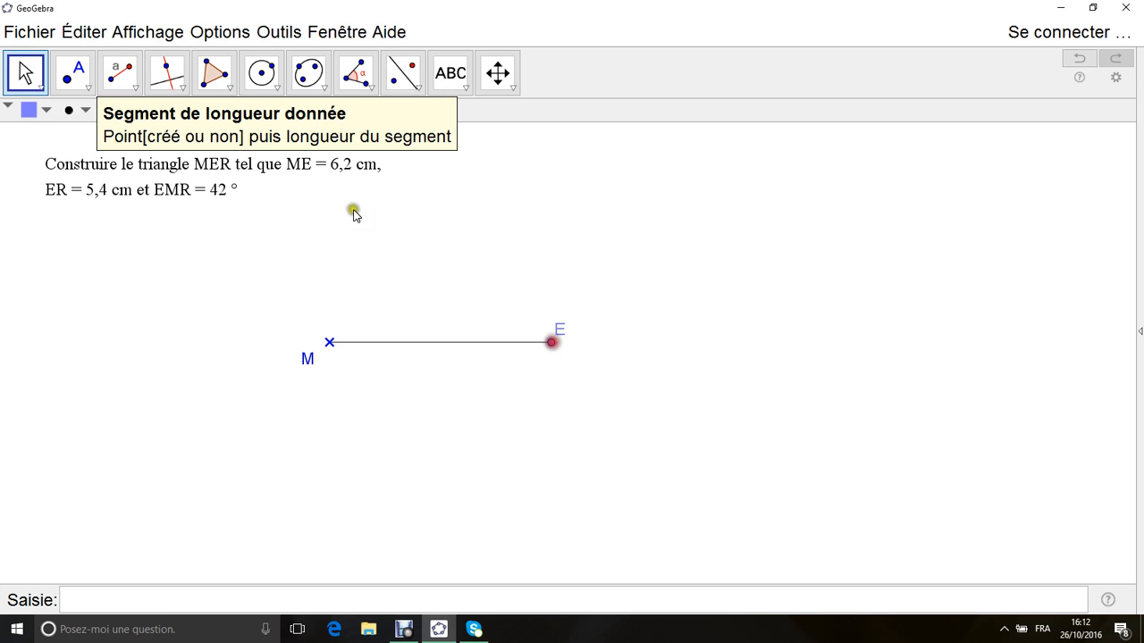
pyautogui.click(84, 111)
pyautogui.click(90, 133)
pyautogui.moveTo(561, 329); pyautogui.dragTo(597, 386)
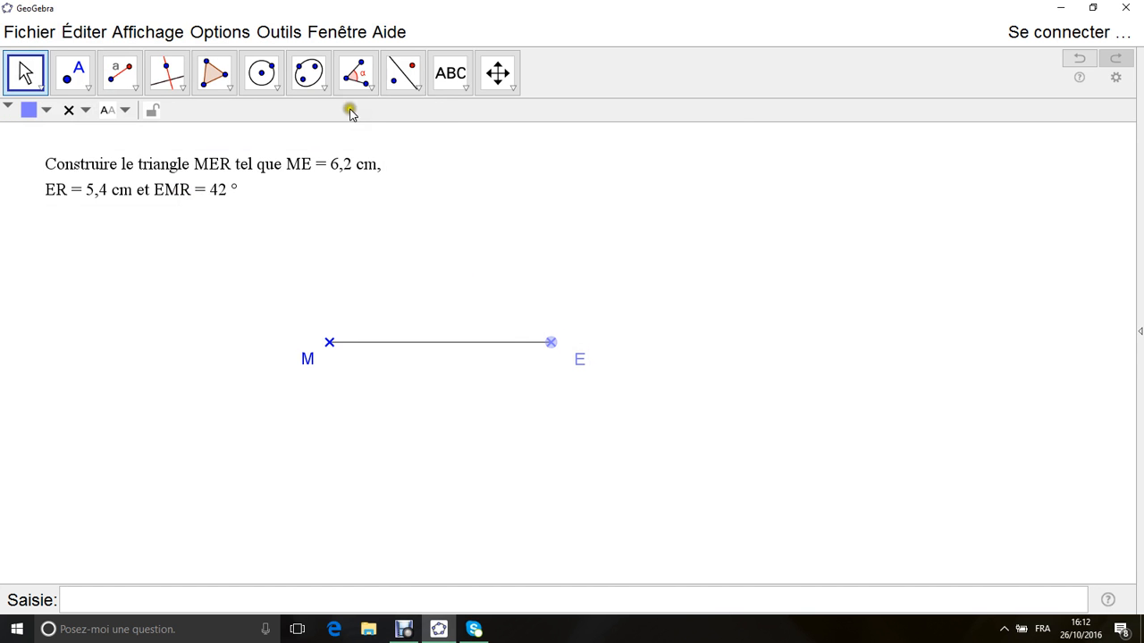
# Construct an anticlockwise angle of given size 42° with vertex M, starting from point E.
pyautogui.click(370, 93)
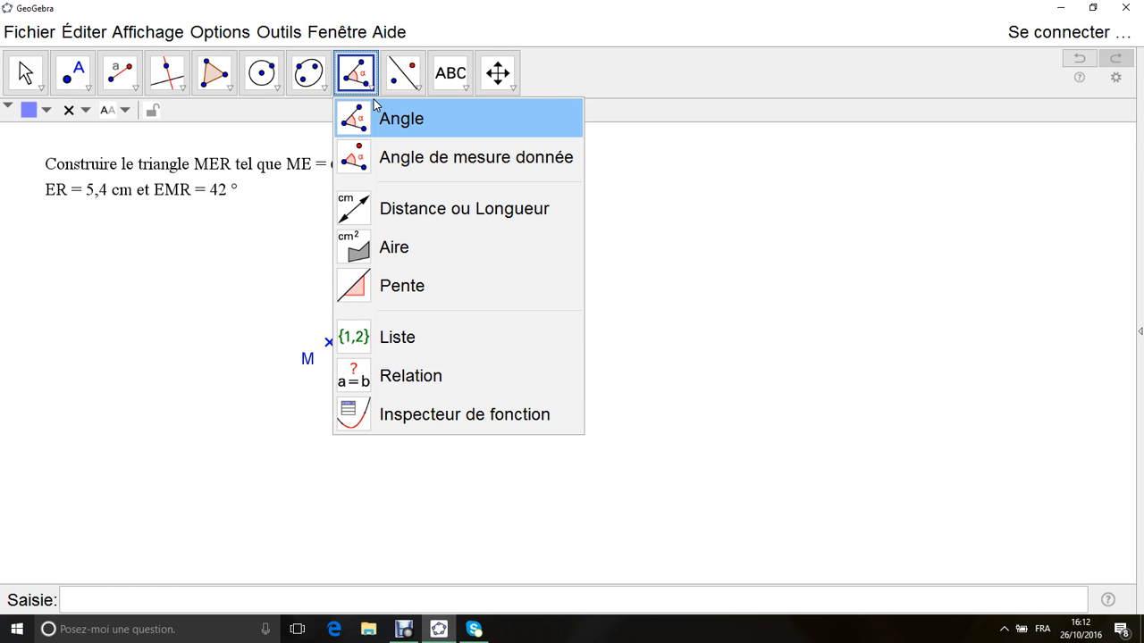
pyautogui.click(402, 124)
pyautogui.click(409, 158)
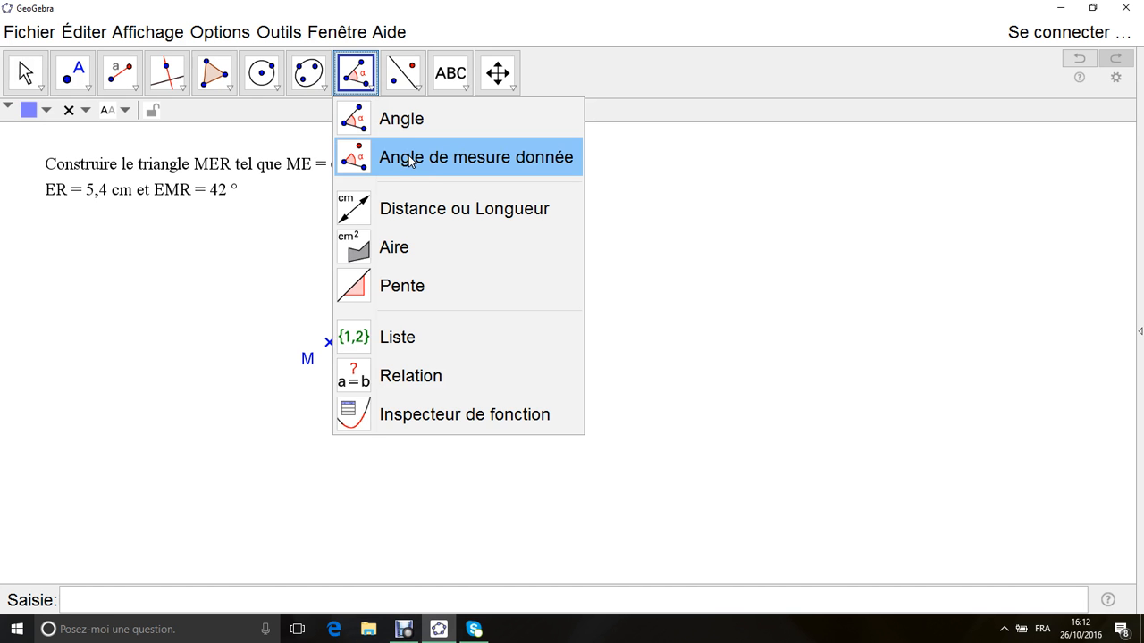
pyautogui.click(408, 158)
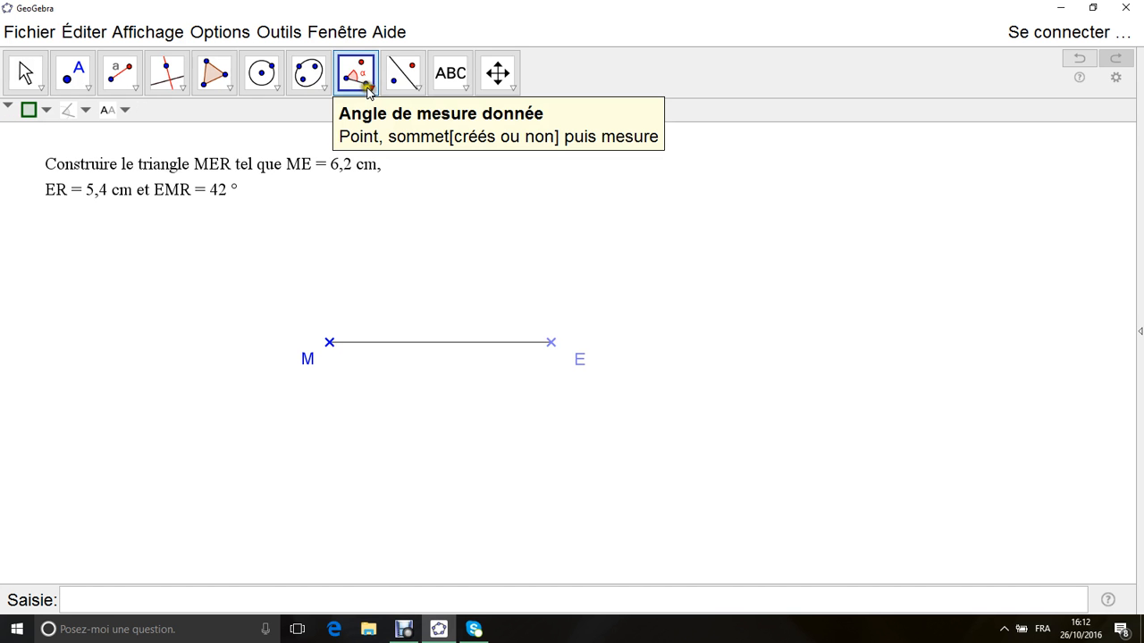
pyautogui.click(551, 343)
pyautogui.click(330, 343)
pyautogui.moveTo(380, 282); pyautogui.dragTo(367, 281)
pyautogui.write('23')
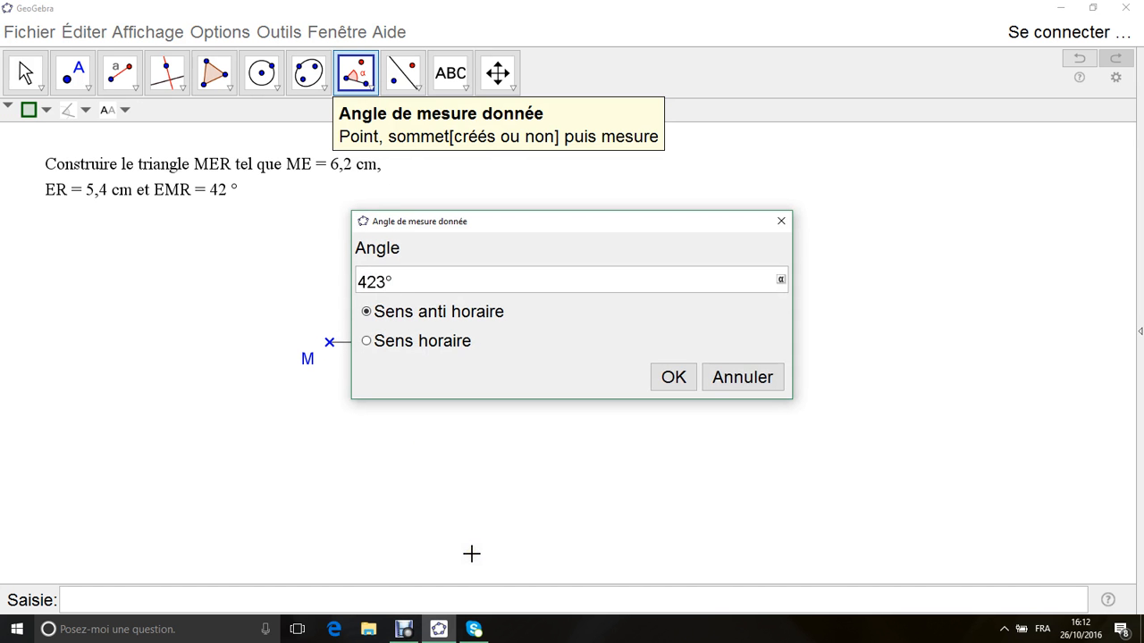
pyautogui.press('BackSpace')
pyautogui.click(670, 379)
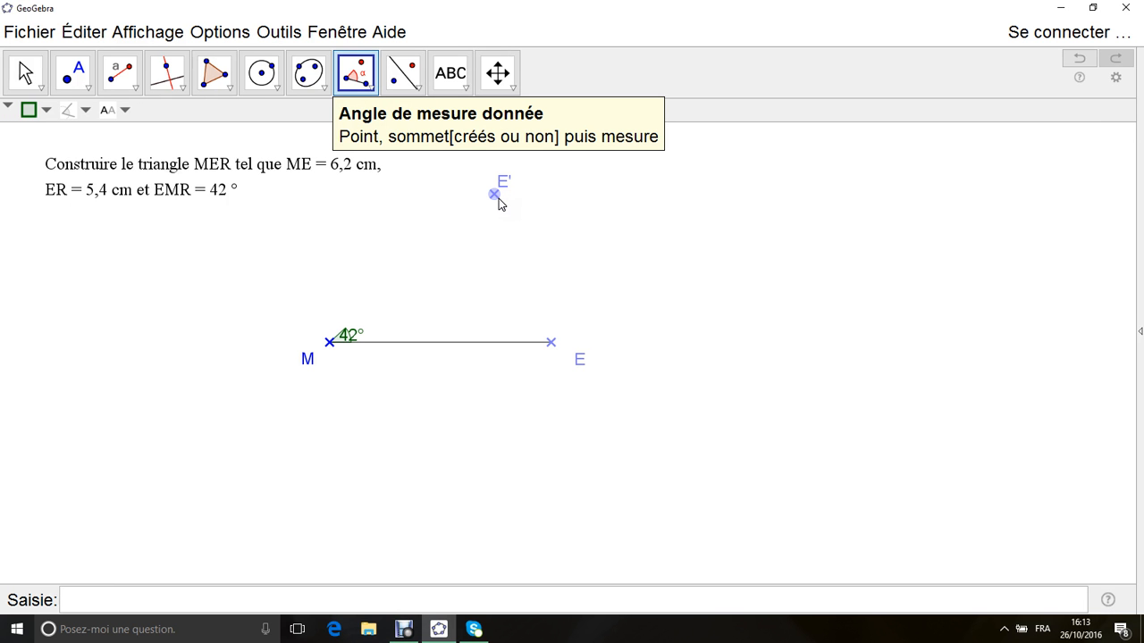
# Draw a ray from M through E', and move the E' and 42° labels clear of the lines.
pyautogui.click(131, 88)
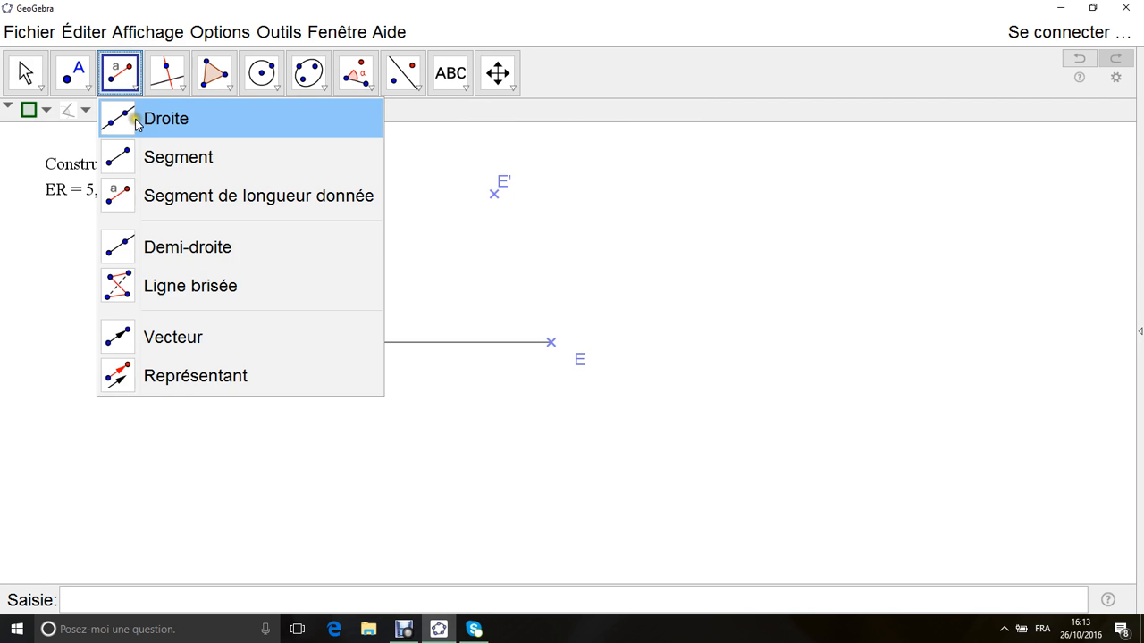
pyautogui.click(140, 241)
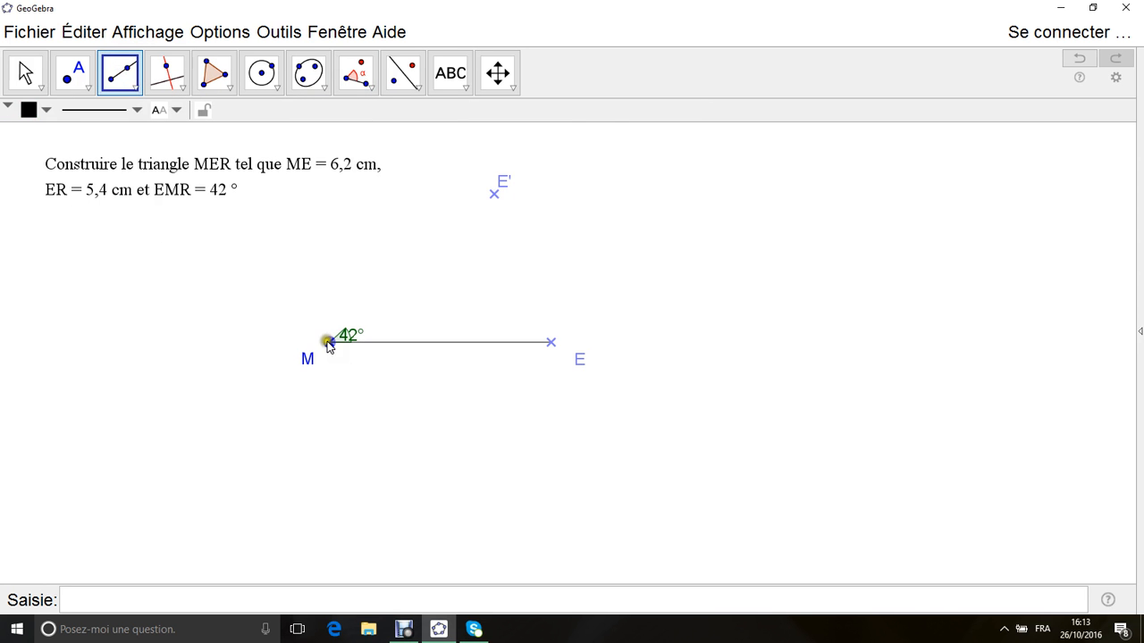
pyautogui.click(330, 341)
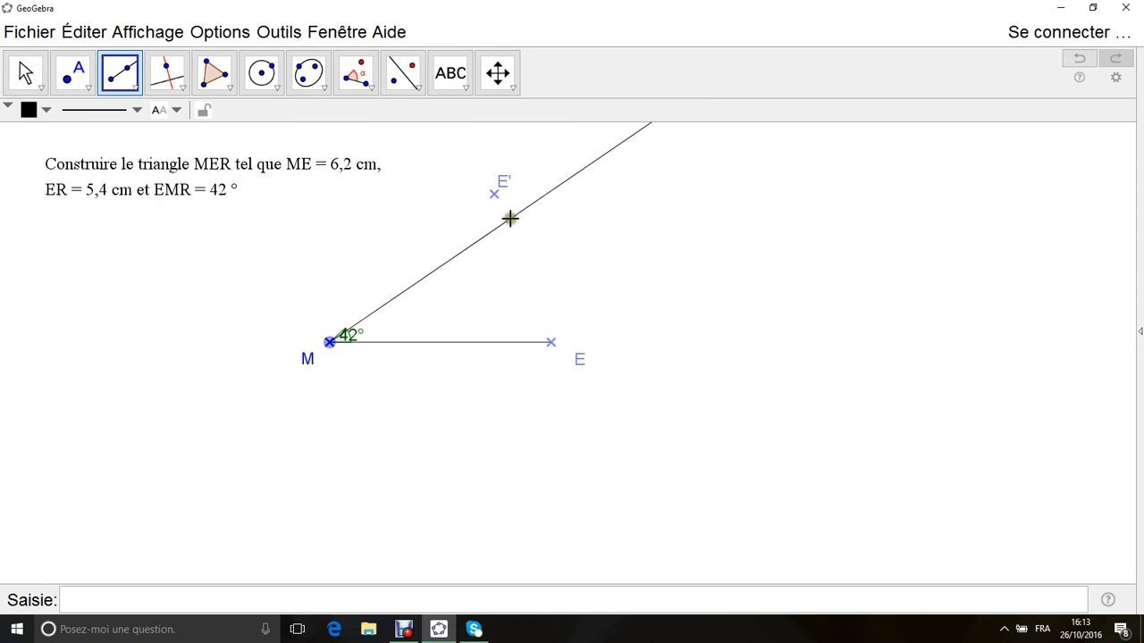
pyautogui.click(494, 195)
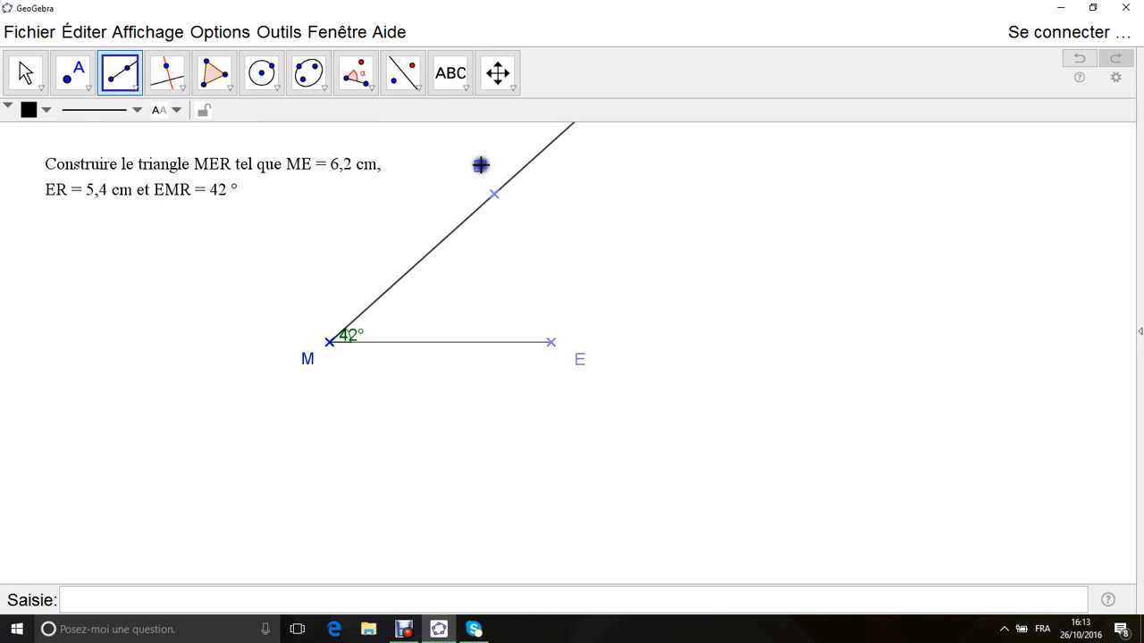
pyautogui.click(353, 332)
pyautogui.moveTo(353, 332); pyautogui.dragTo(376, 328)
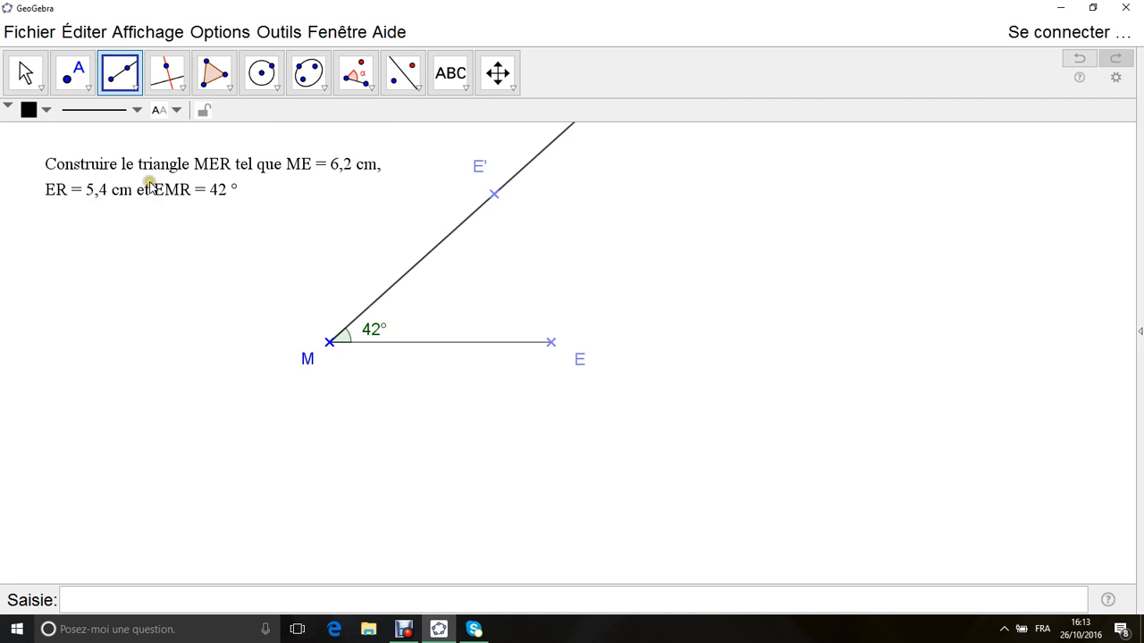
# Draw a circle centred on point E with radius 5.4.
pyautogui.click(276, 90)
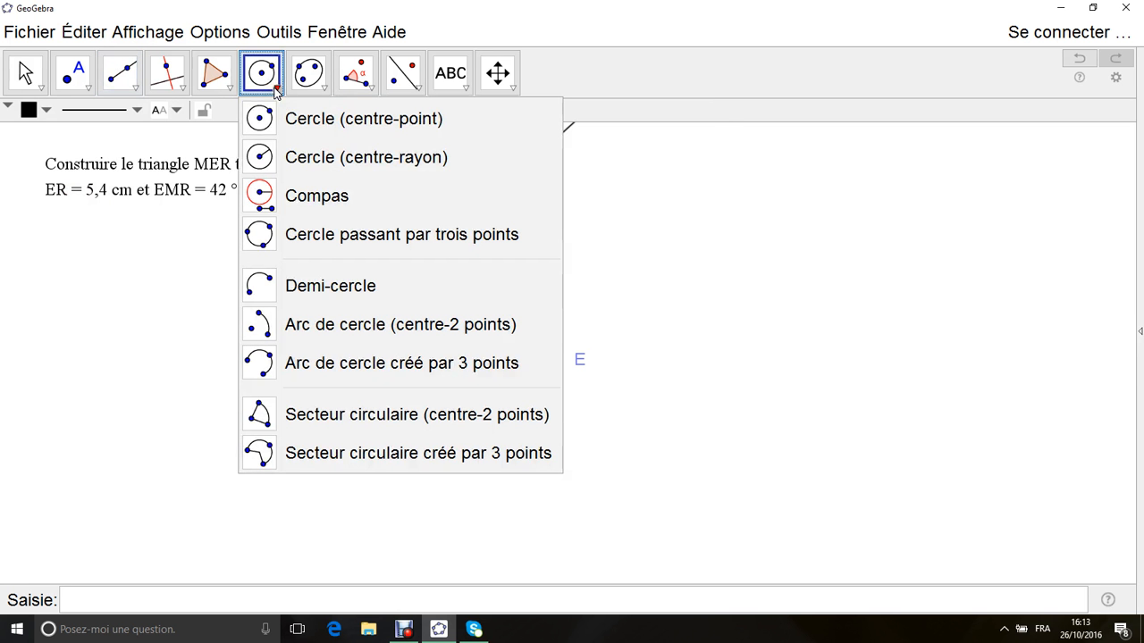
pyautogui.click(311, 157)
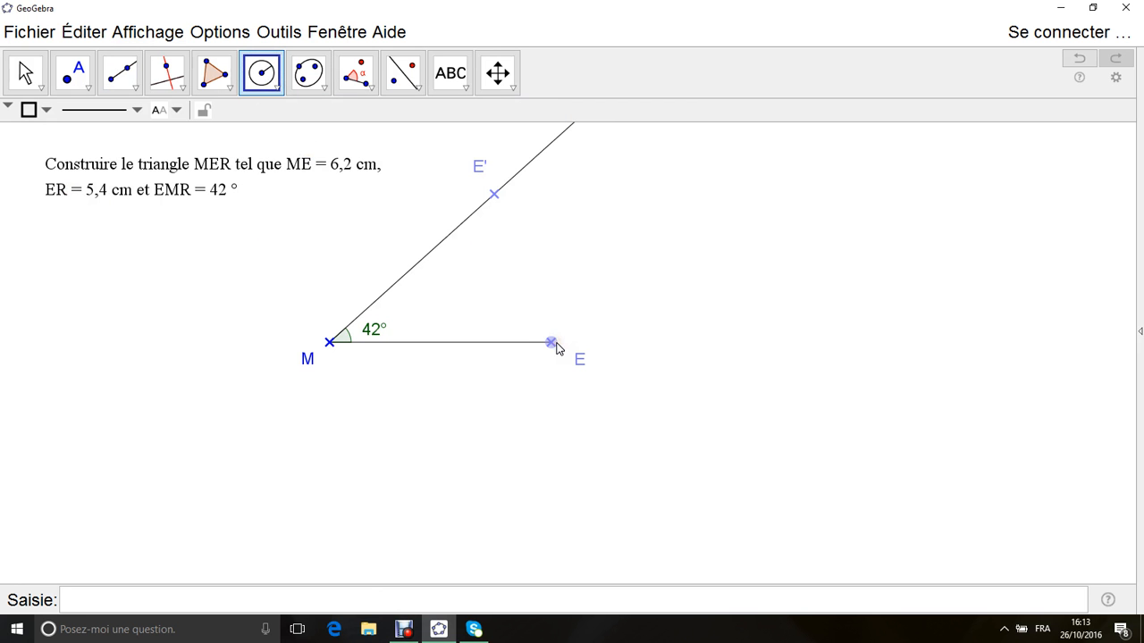
pyautogui.click(555, 343)
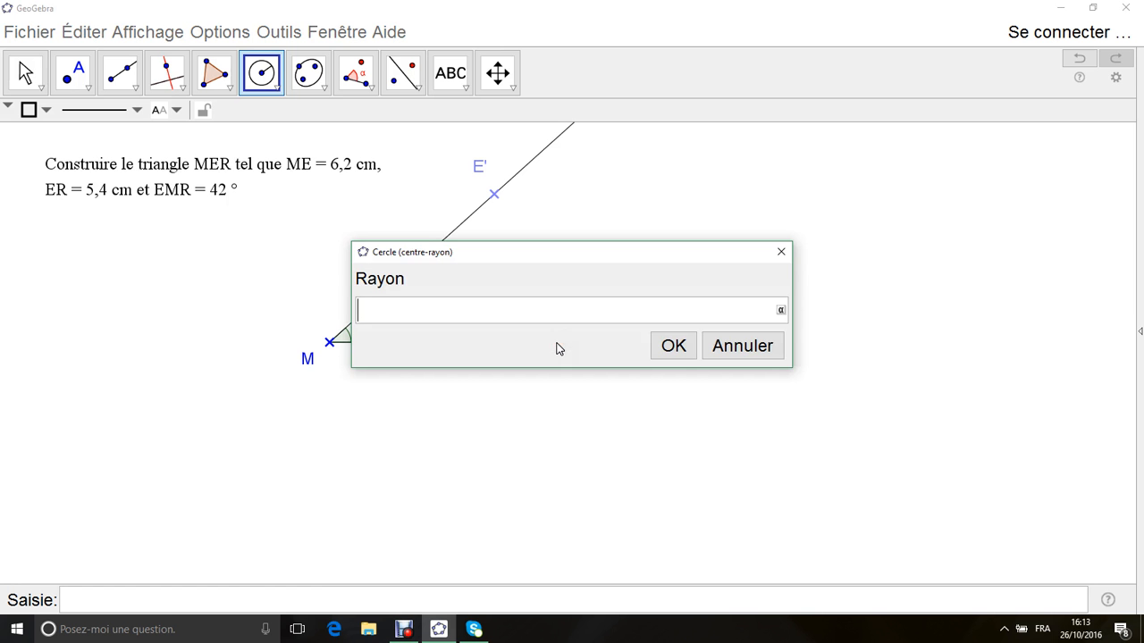
pyautogui.write('5.4')
pyautogui.click(675, 347)
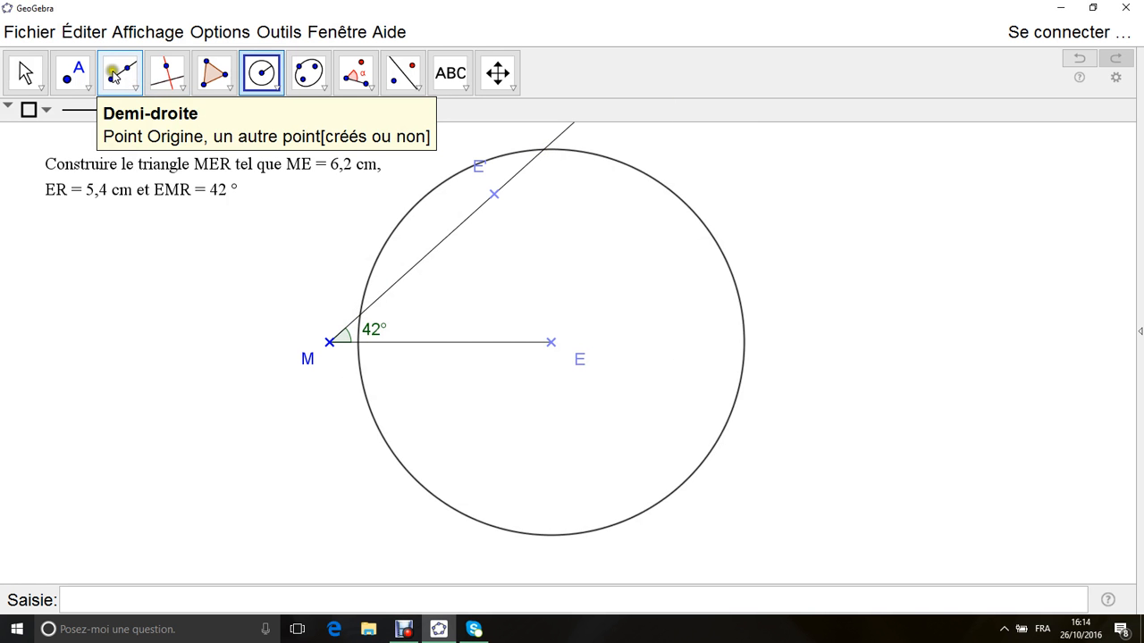
# Create the intersection points of the circle and the ray from M.
pyautogui.click(89, 87)
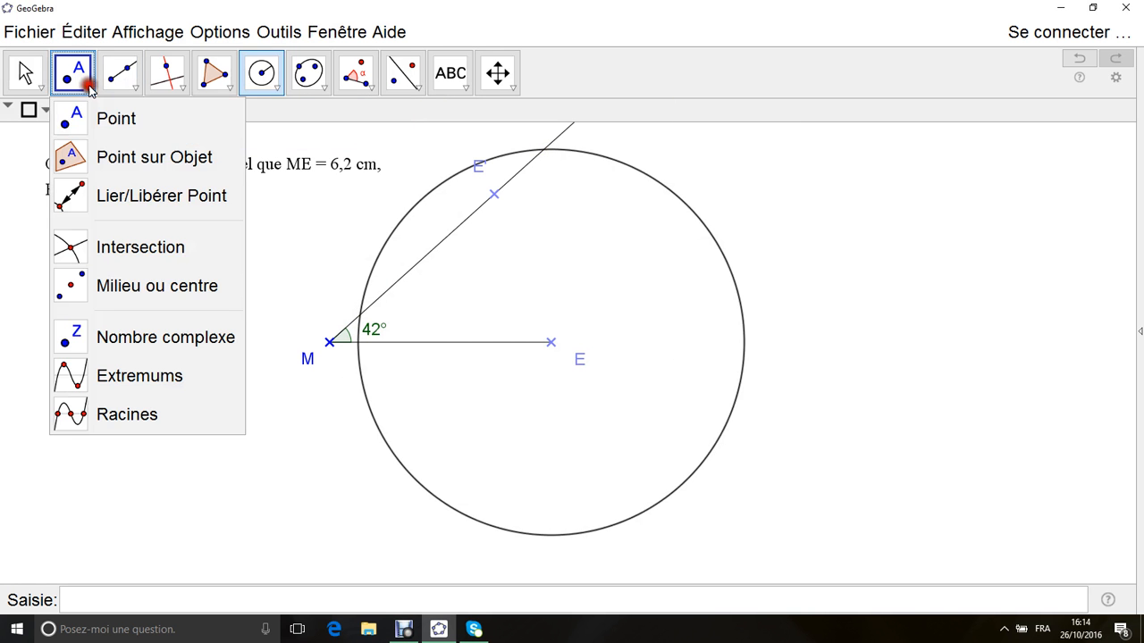
pyautogui.click(108, 241)
pyautogui.click(623, 166)
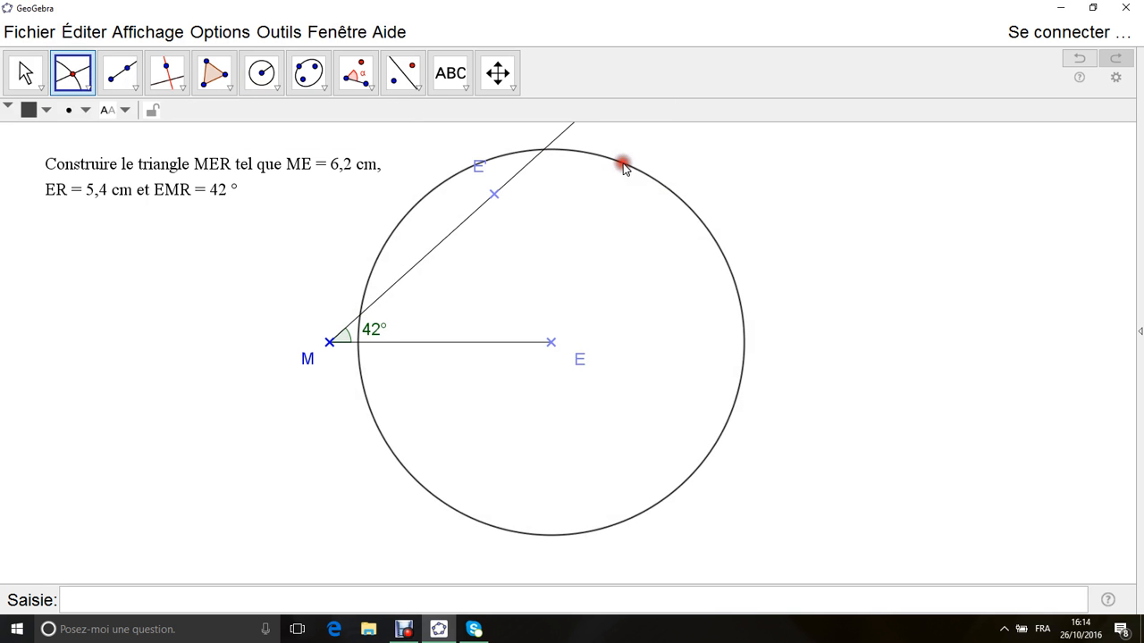
pyautogui.click(518, 178)
# Rename the upper intersection point of the circle and the ray as R, and move its label clear of the ray.
pyautogui.rightClick(544, 149)
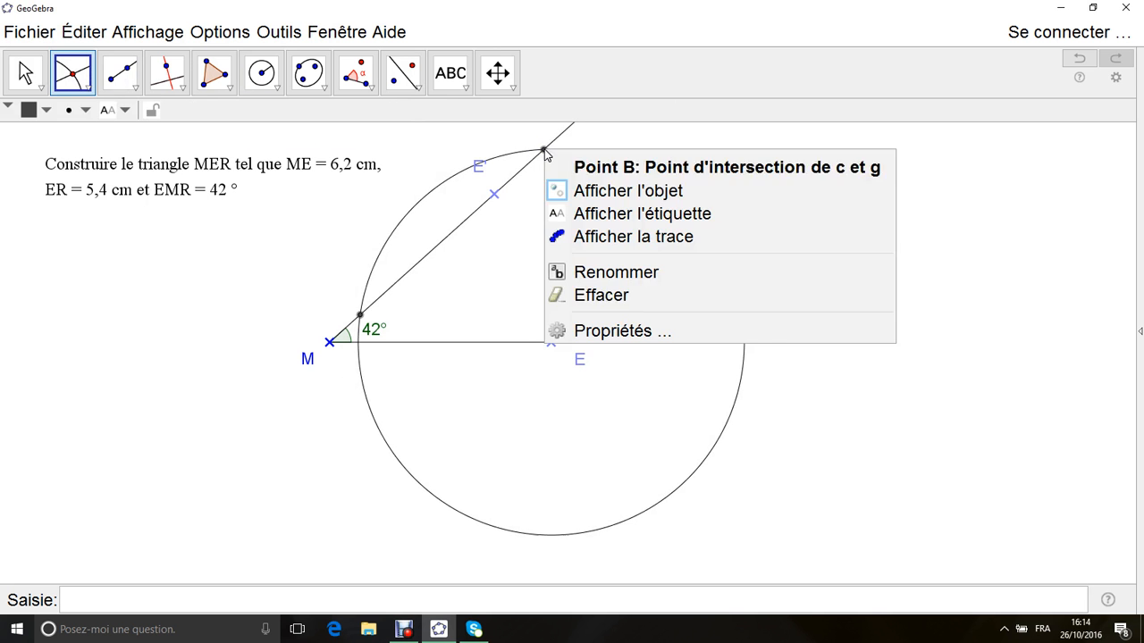
pyautogui.click(627, 272)
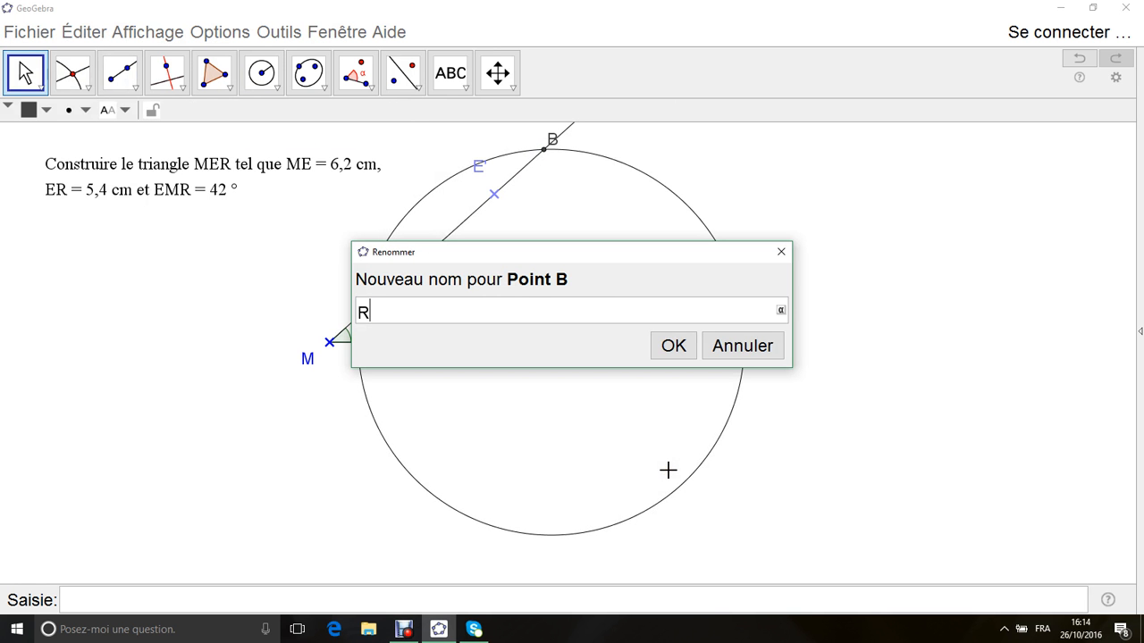
pyautogui.press('Return')
pyautogui.moveTo(549, 141); pyautogui.dragTo(538, 139)
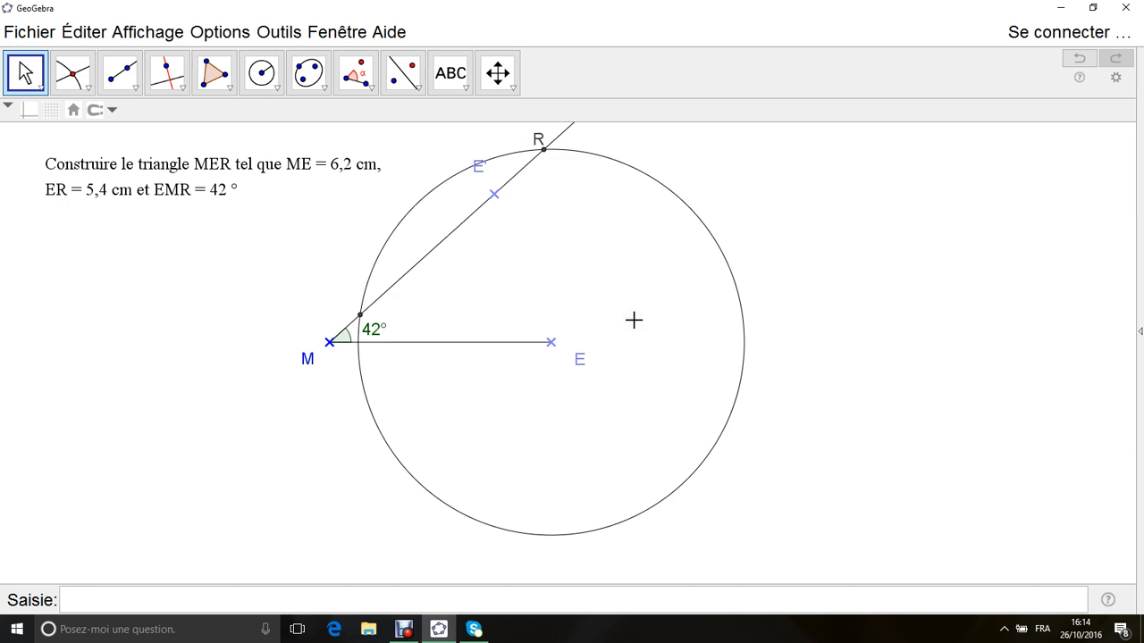
# Hide the circle centred on E and the ray from M through E'.
pyautogui.click(626, 170)
pyautogui.rightClick(625, 170)
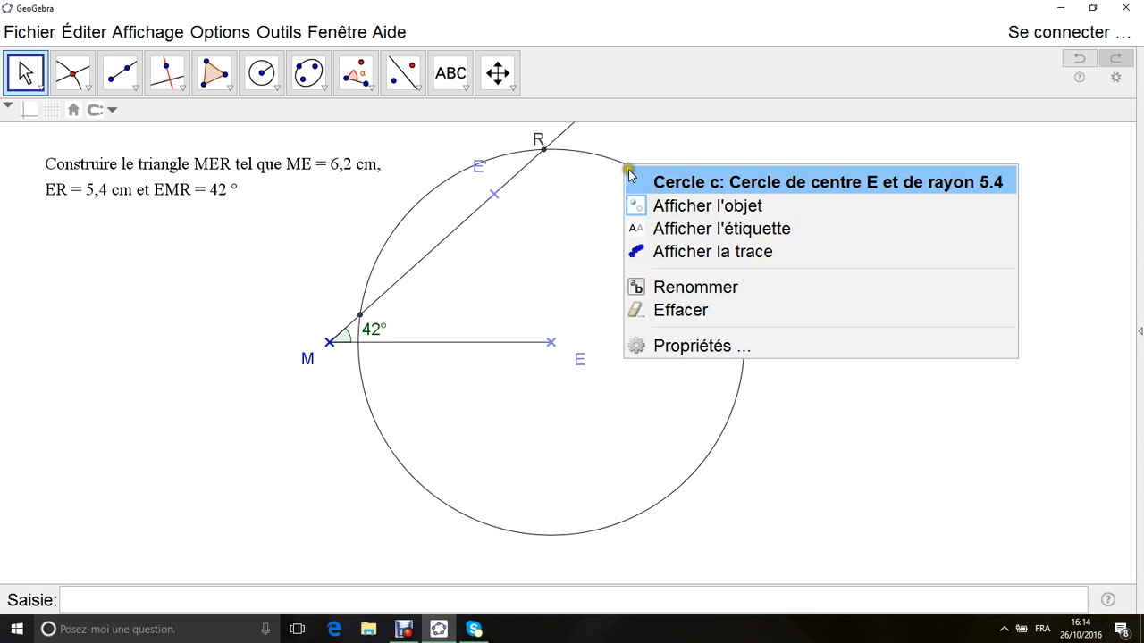
pyautogui.click(663, 206)
pyautogui.rightClick(525, 171)
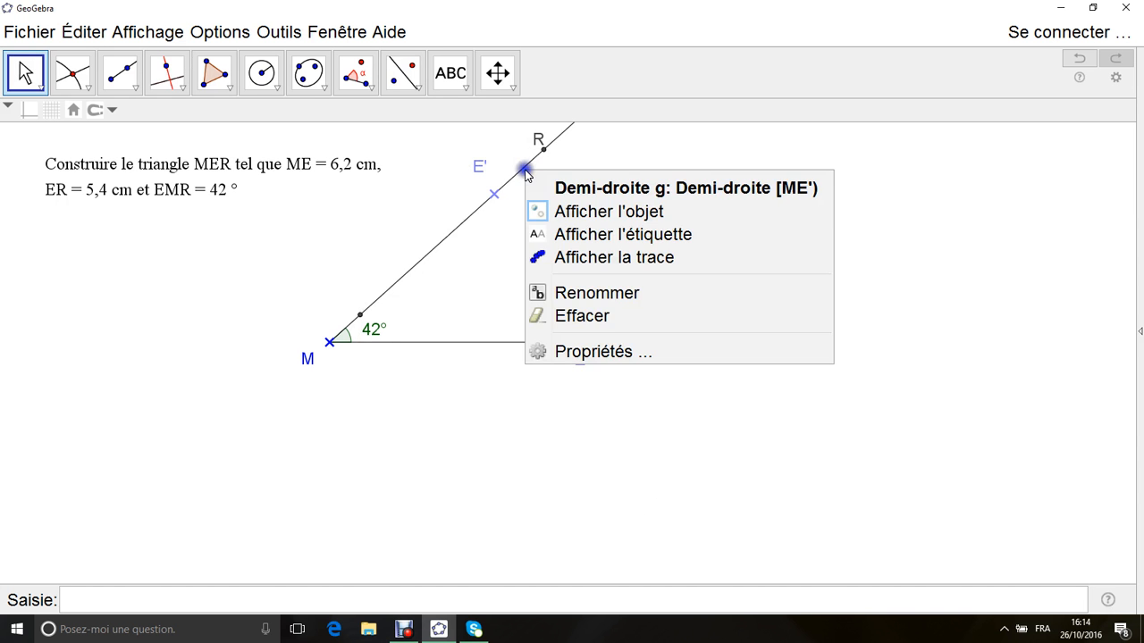
pyautogui.click(576, 211)
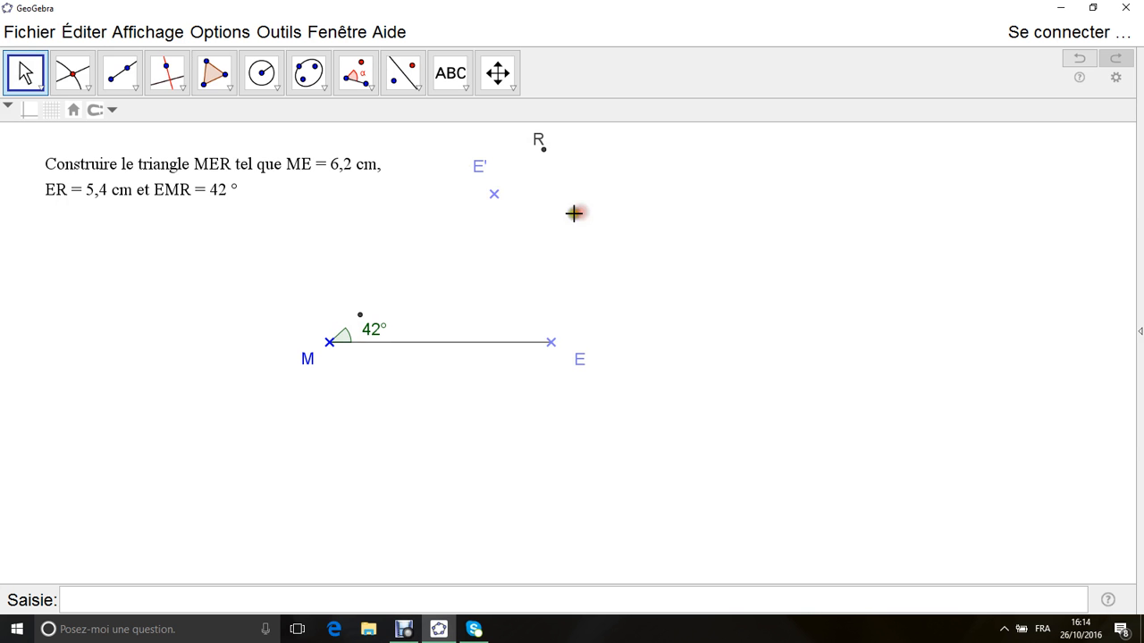
# Hide point E', the unnamed intersection point near M, and segment ME.
pyautogui.rightClick(496, 196)
pyautogui.click(552, 234)
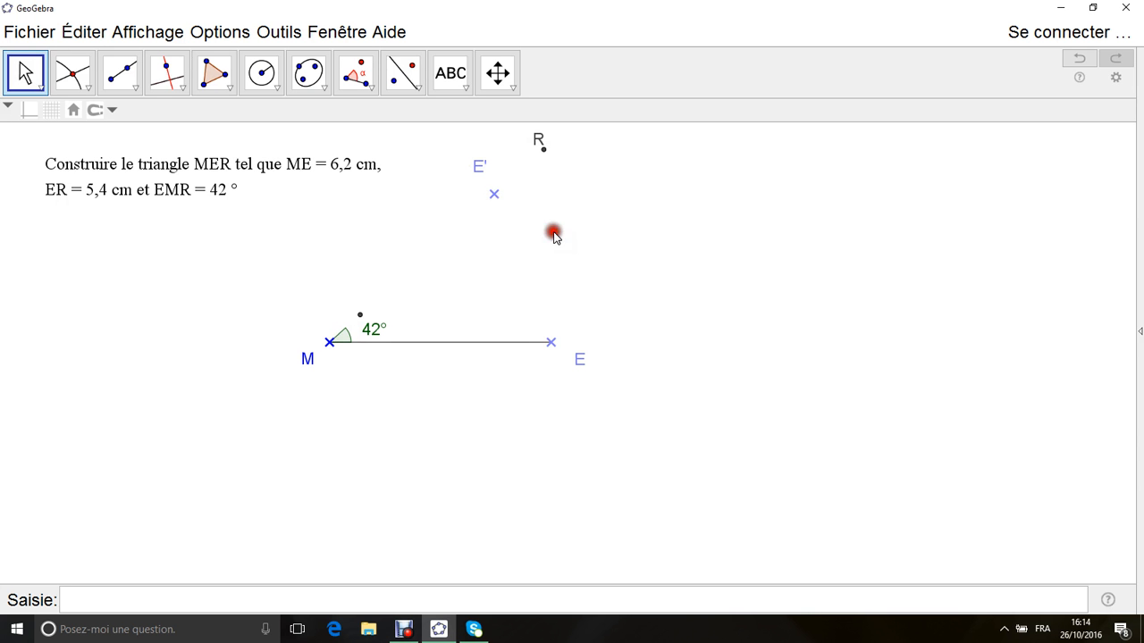
pyautogui.rightClick(360, 316)
pyautogui.click(446, 358)
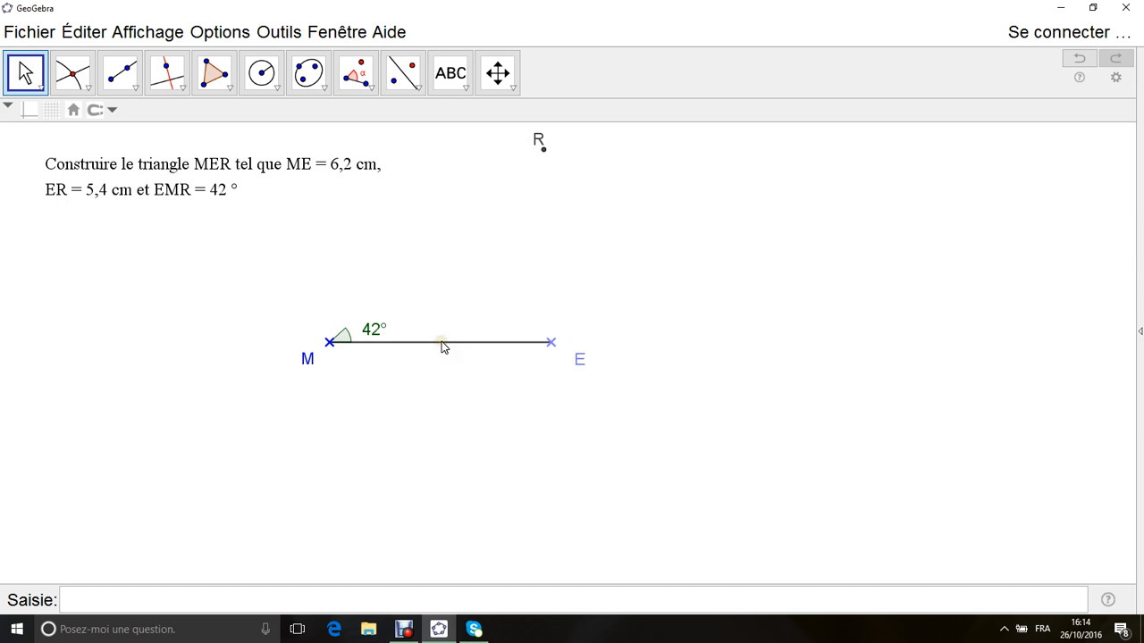
pyautogui.rightClick(442, 344)
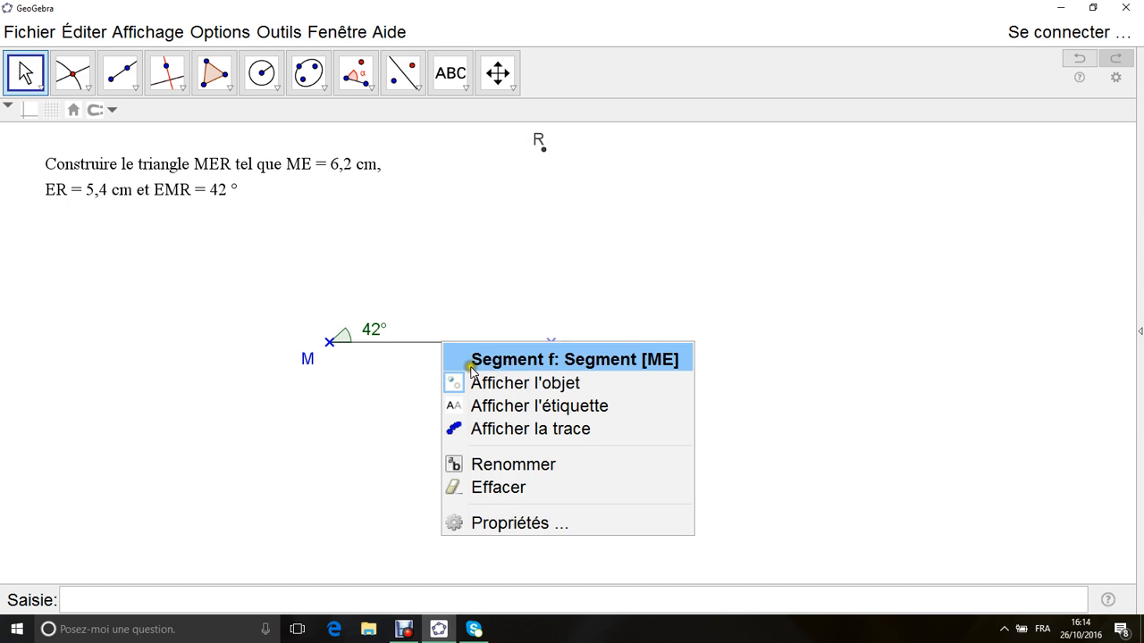
pyautogui.click(486, 380)
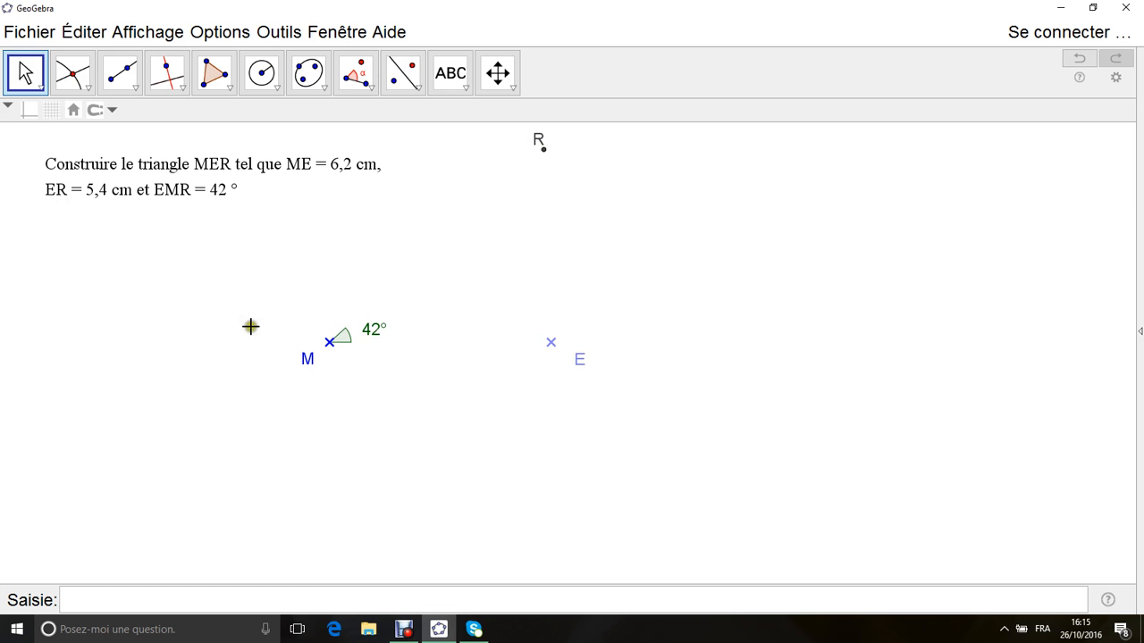
pyautogui.click(219, 79)
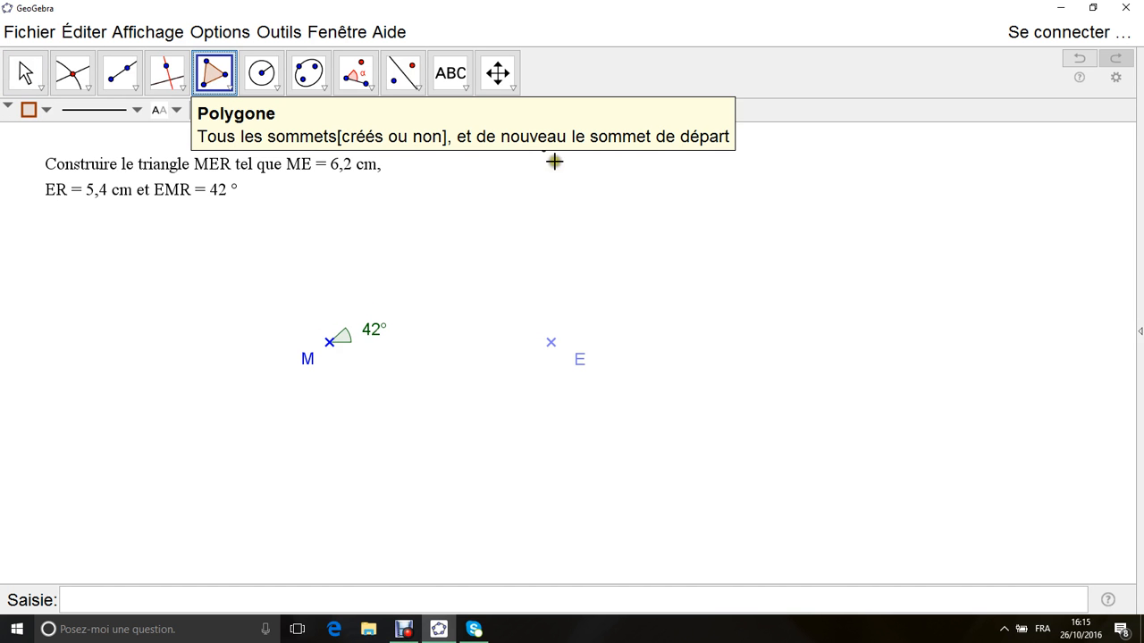
pyautogui.click(551, 342)
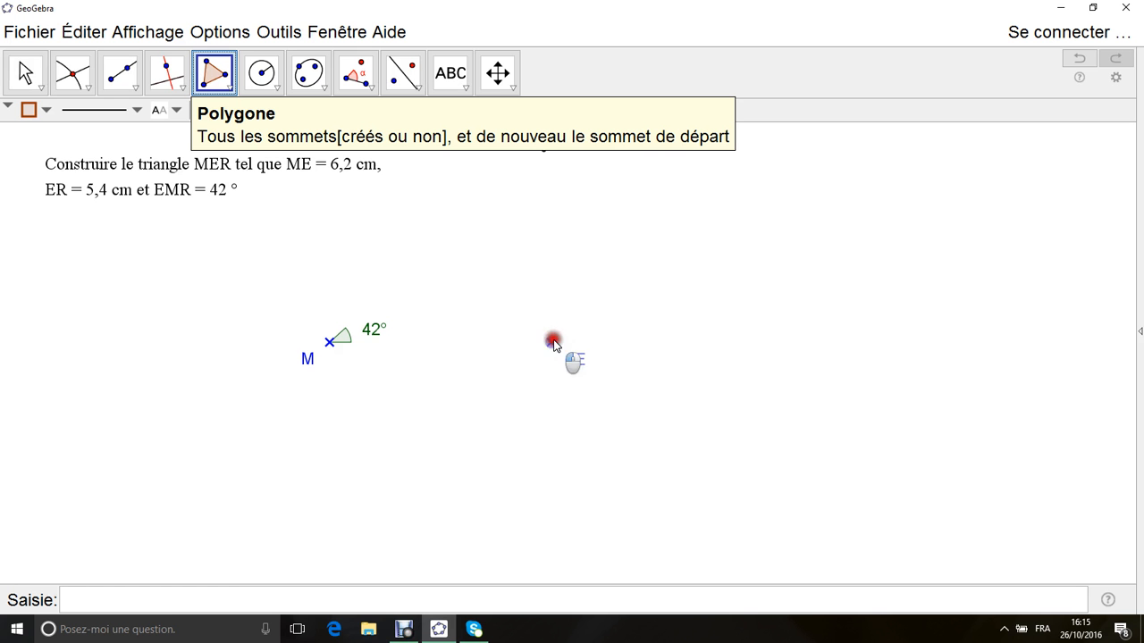
pyautogui.click(330, 343)
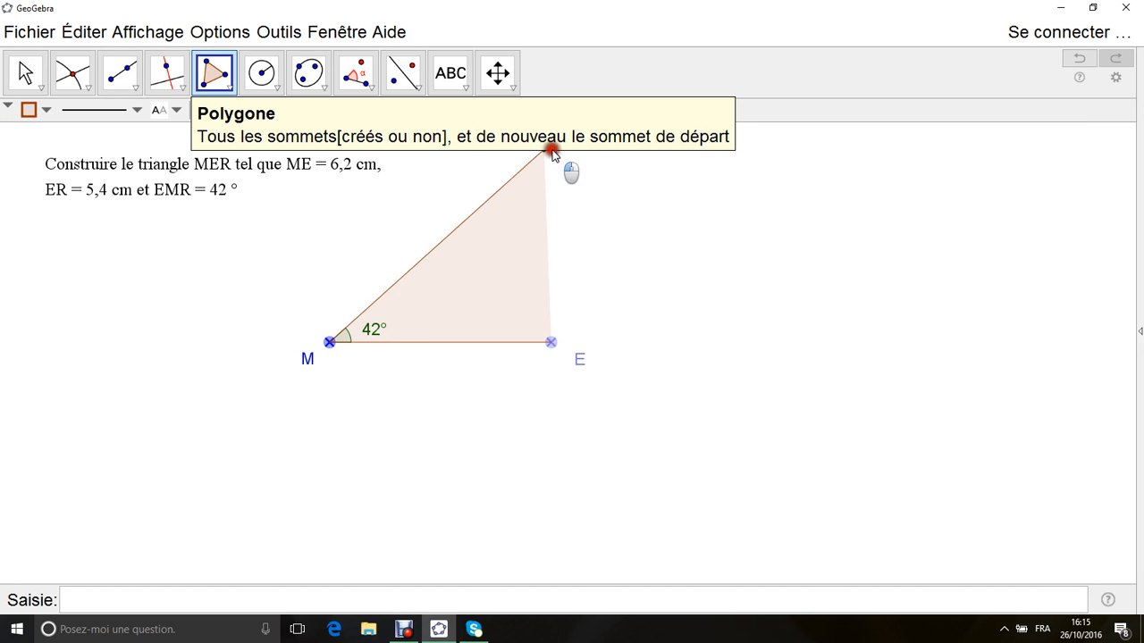
pyautogui.click(546, 149)
pyautogui.press('Escape')
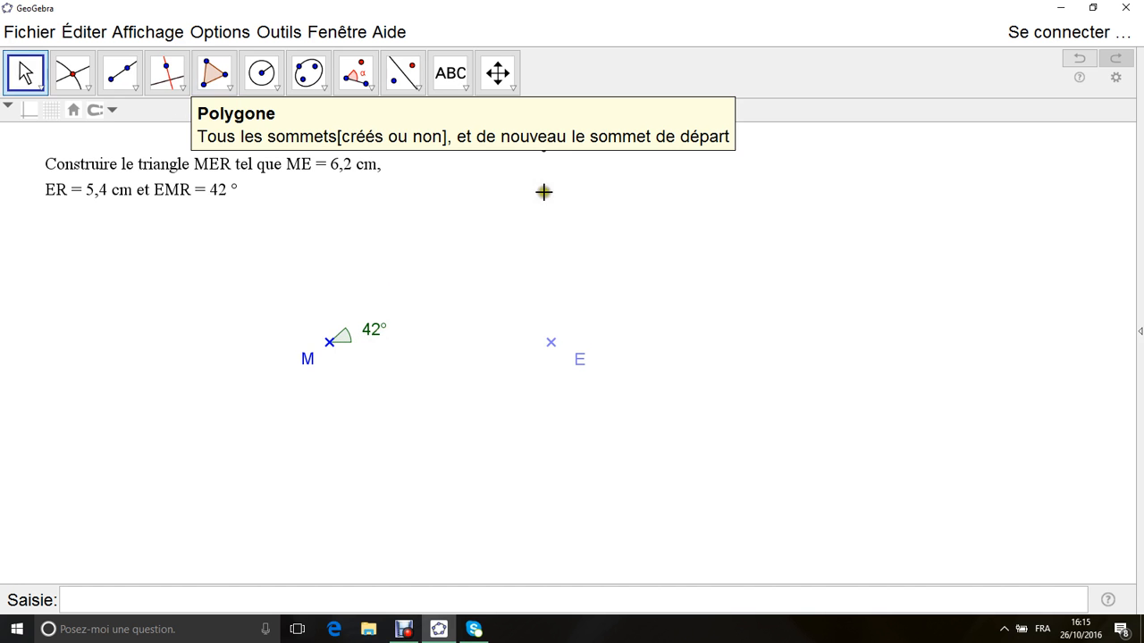
# Draw triangle MER as a polygon through points E, M and R, closing it at E.
pyautogui.click(214, 79)
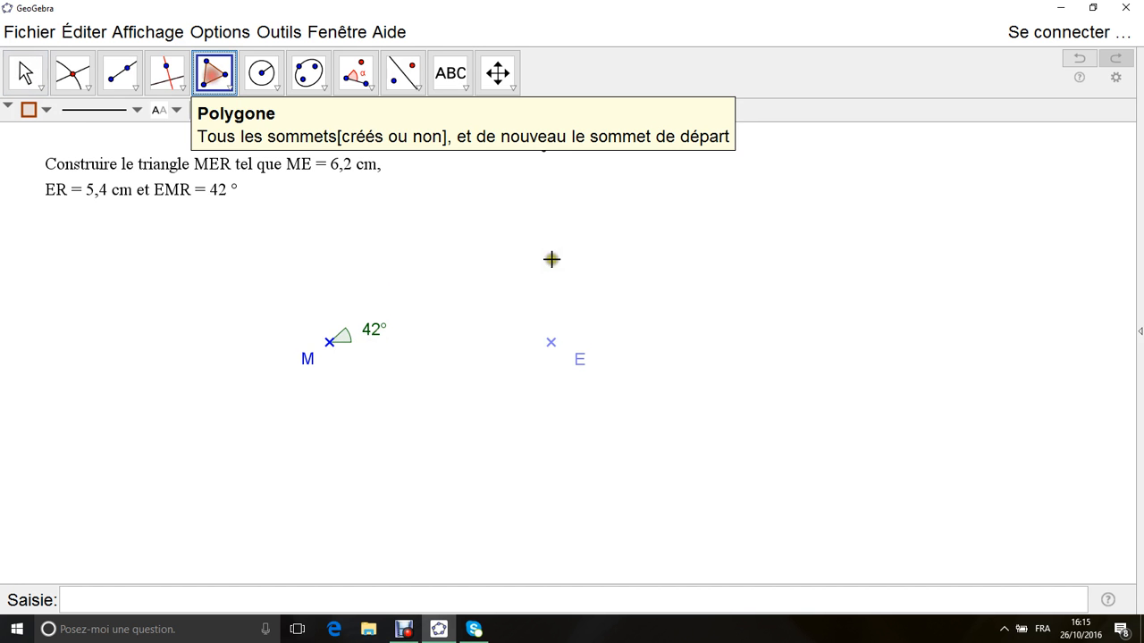
pyautogui.click(550, 343)
pyautogui.click(329, 343)
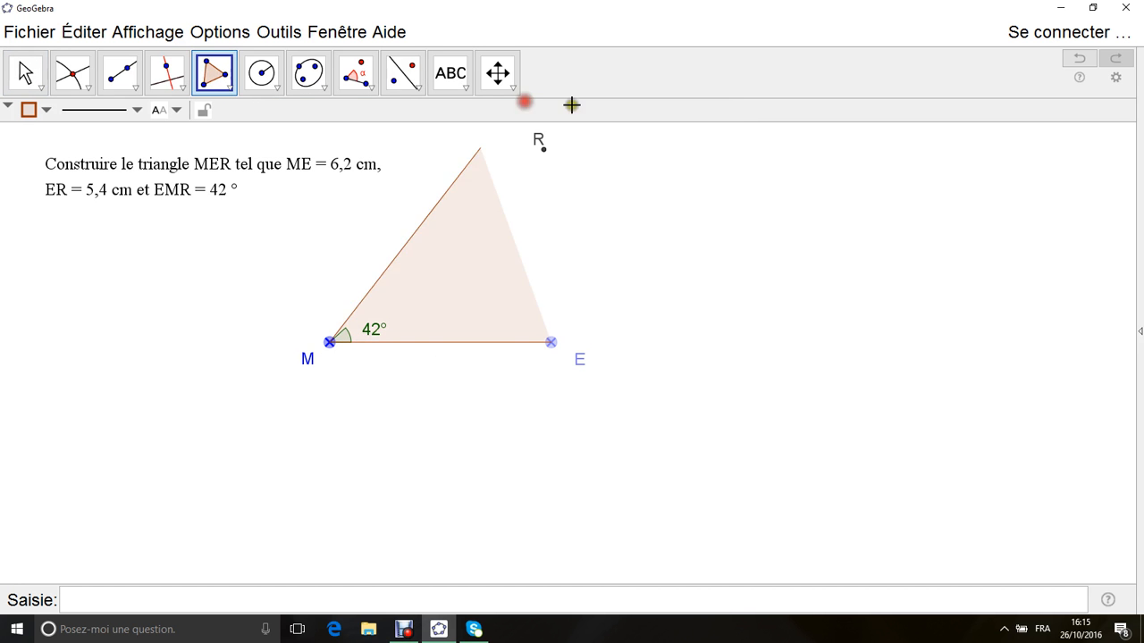
pyautogui.click(544, 149)
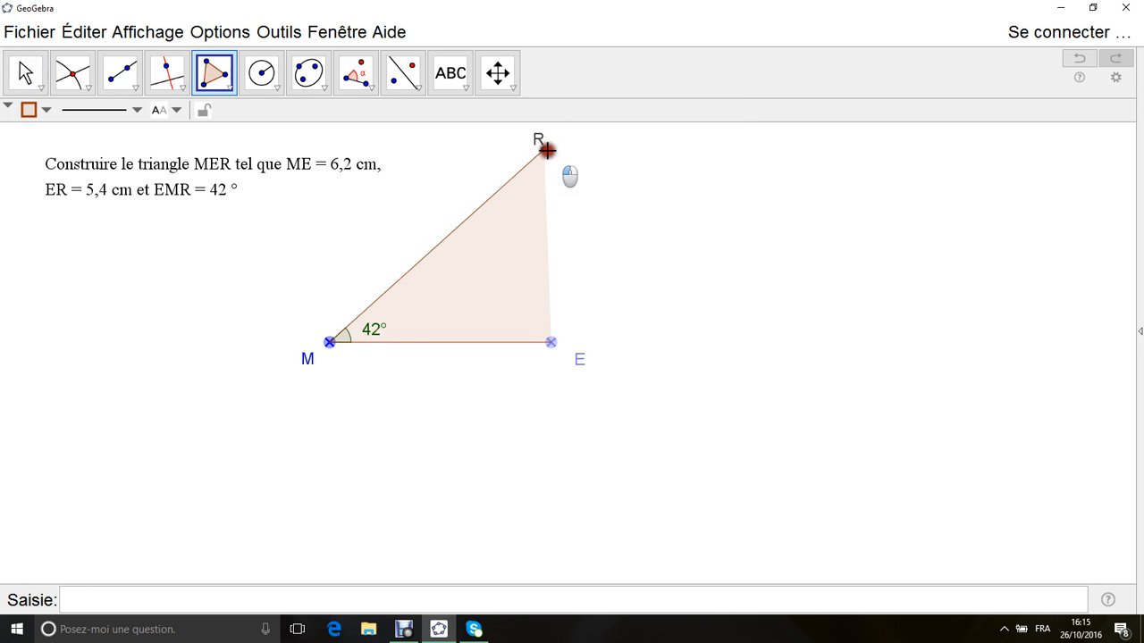
pyautogui.click(551, 345)
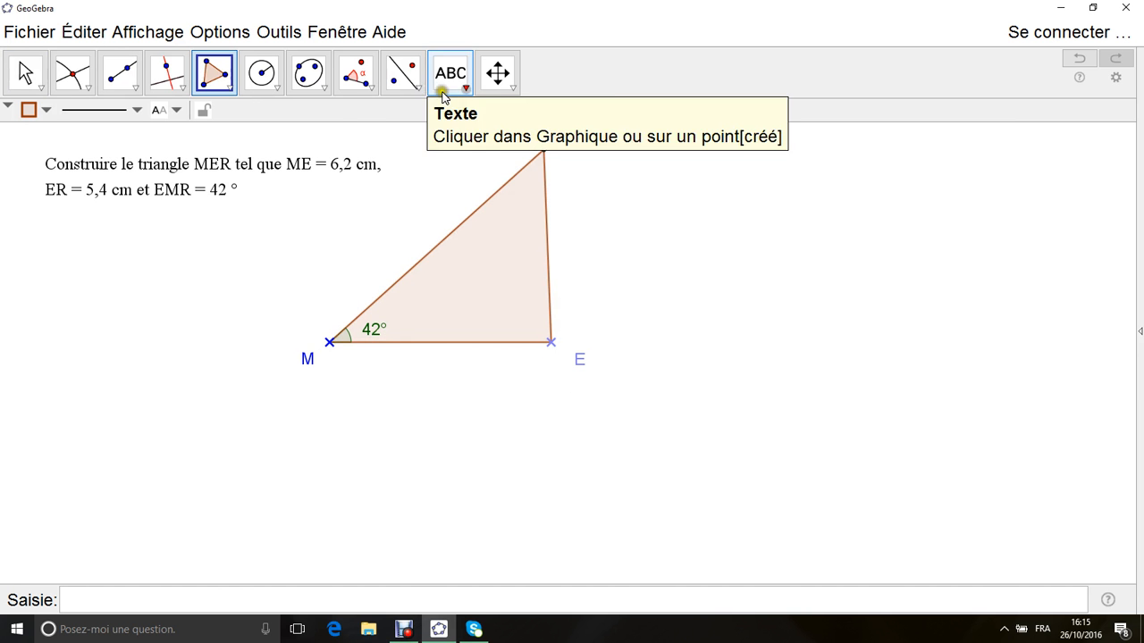
# Add a distance measurement between M and E, and place its label below side ME.
pyautogui.click(373, 92)
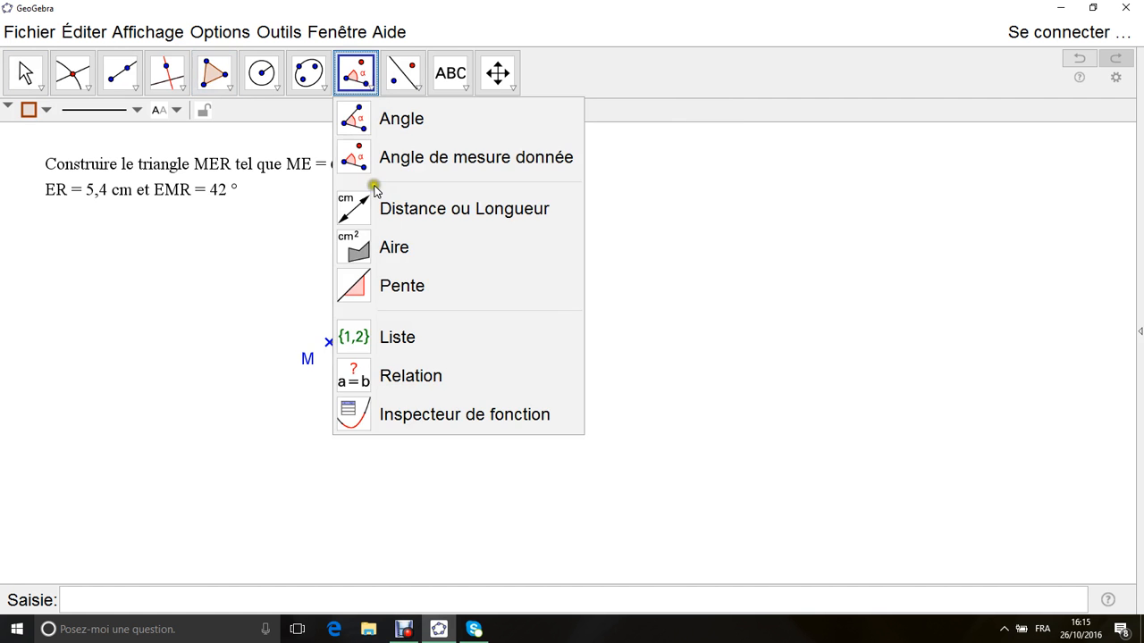
pyautogui.click(378, 216)
pyautogui.click(329, 345)
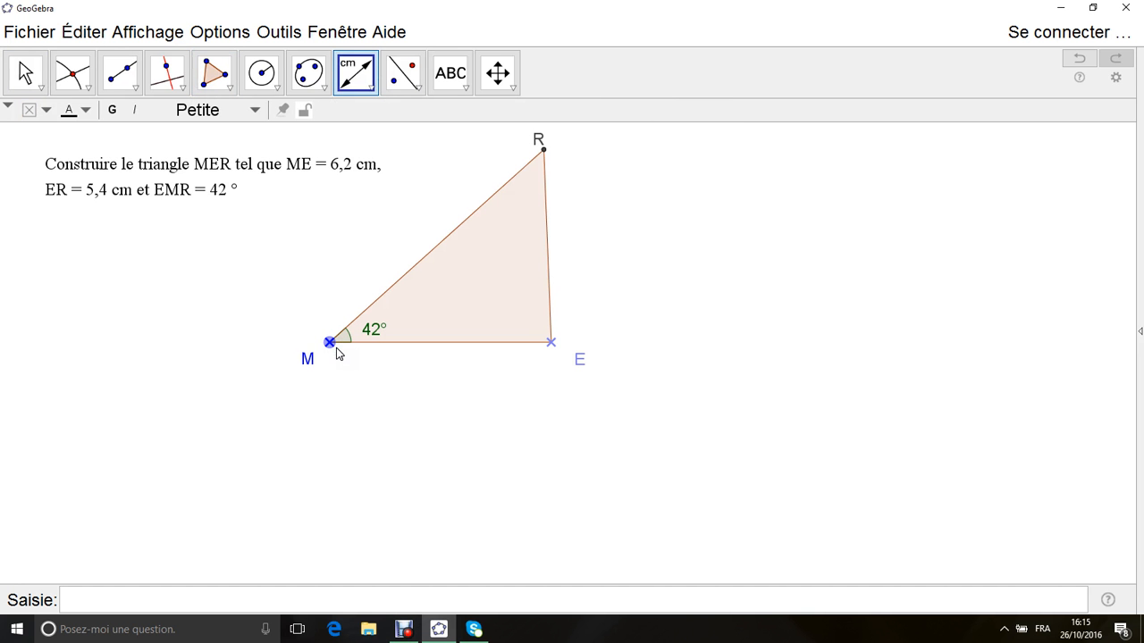
pyautogui.click(551, 344)
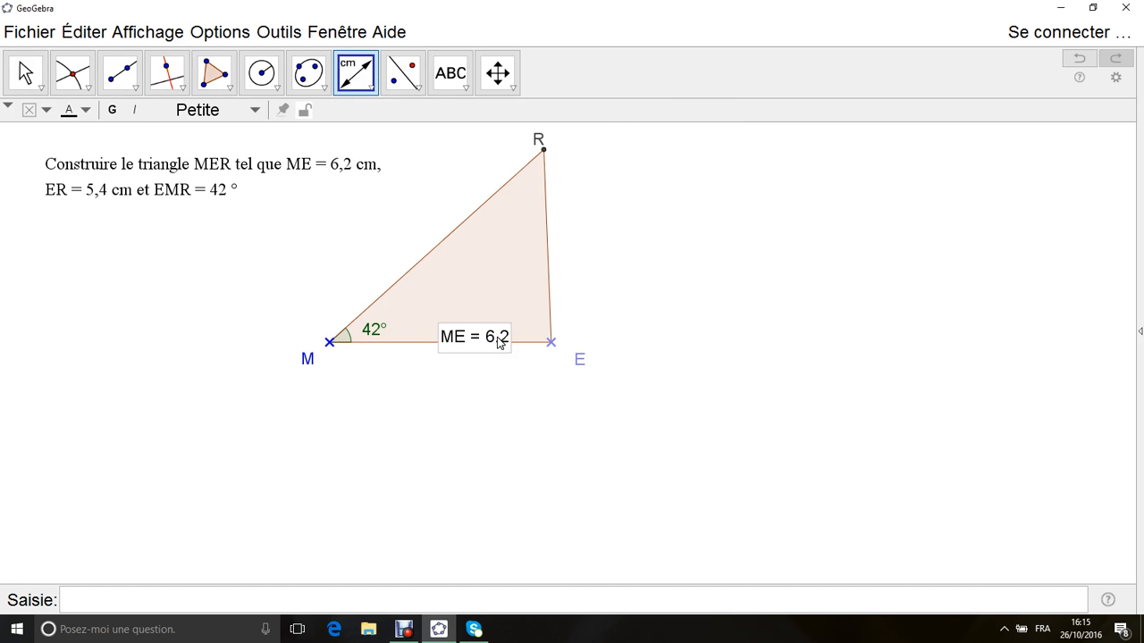
pyautogui.moveTo(498, 340); pyautogui.dragTo(494, 386)
# Add a distance measurement between E and R, and place its label outside the triangle beside side ER.
pyautogui.click(551, 343)
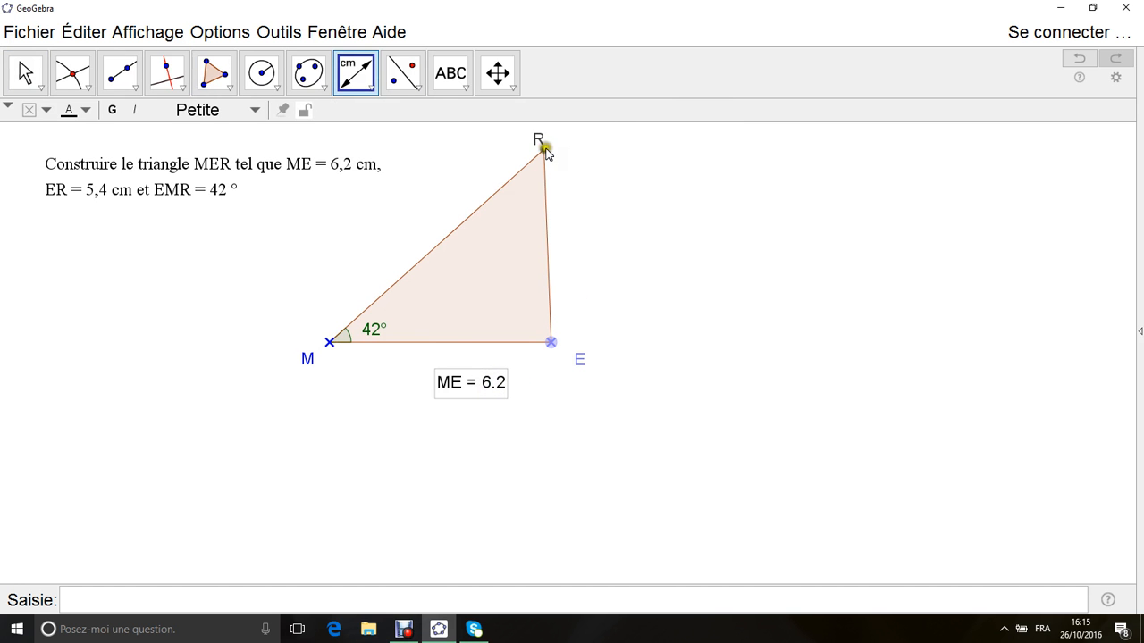
pyautogui.click(543, 150)
pyautogui.moveTo(577, 230); pyautogui.dragTo(599, 251)
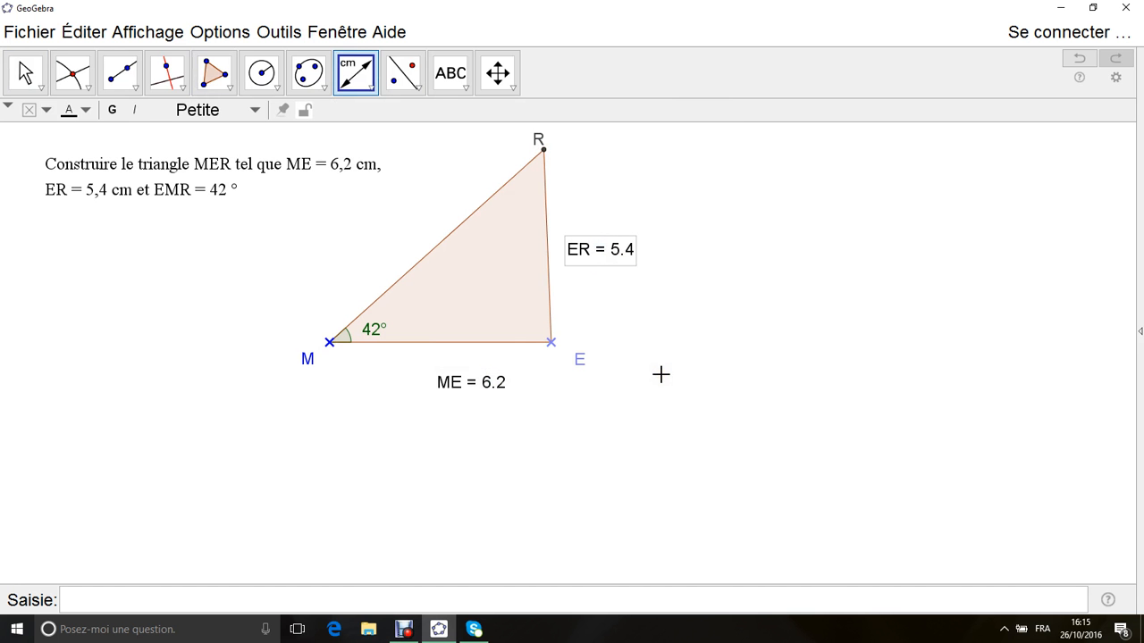
pyautogui.click(404, 630)
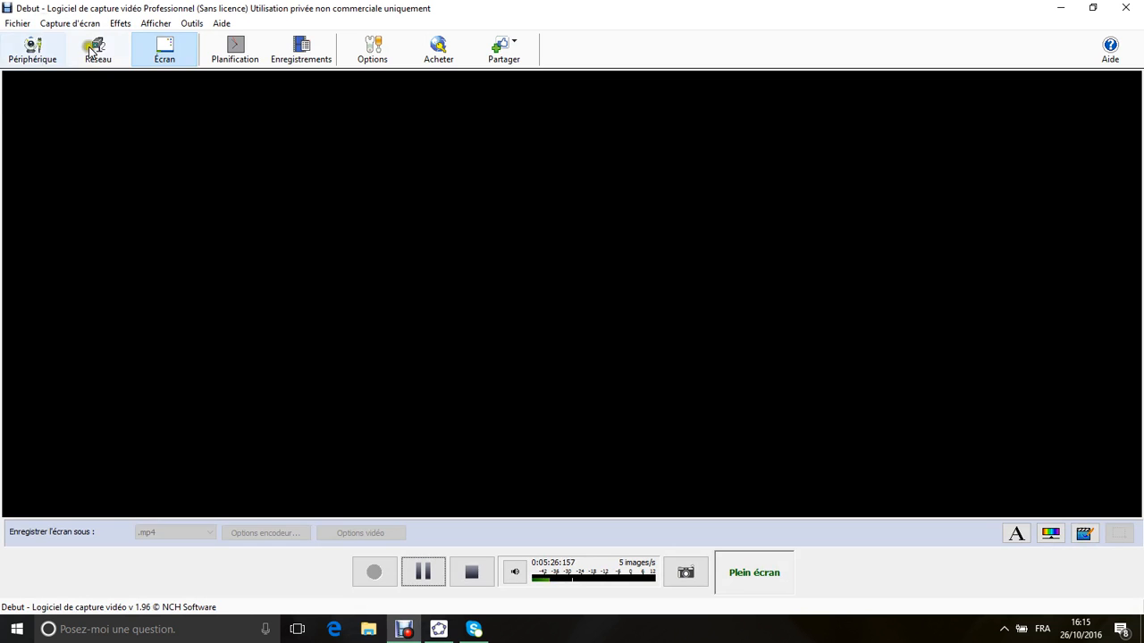